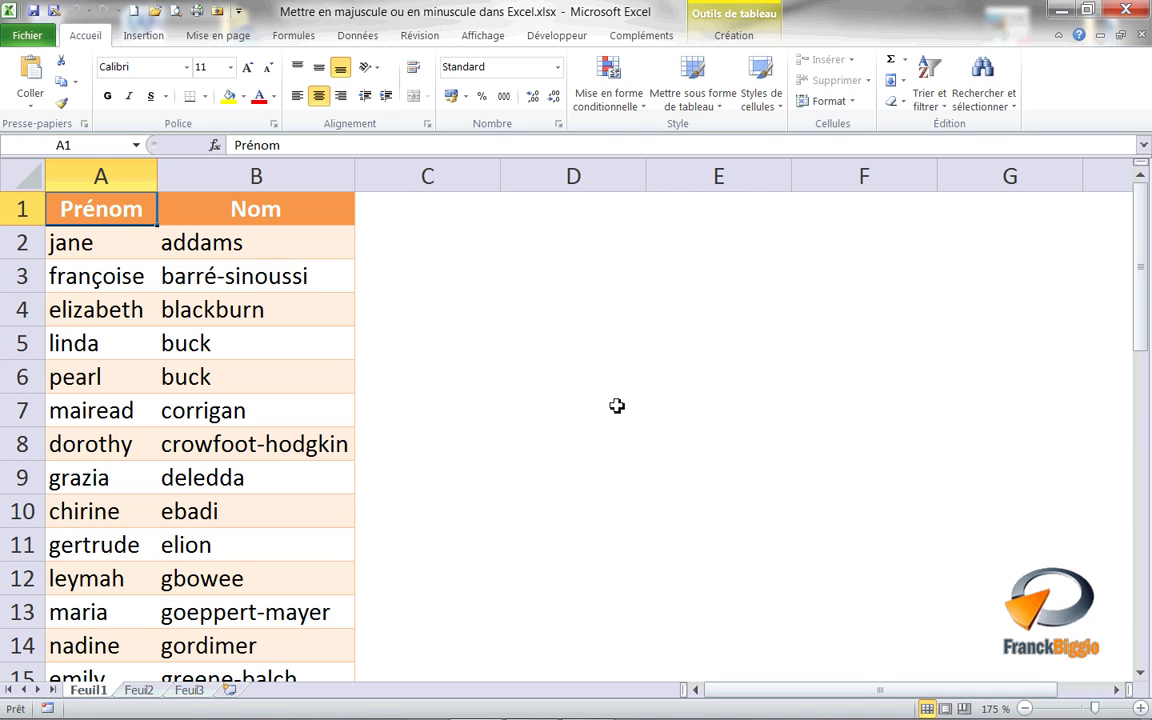
- Copy the lowercase first names and surnames in A2:B40 and switch toward Word
left_click(127, 245)
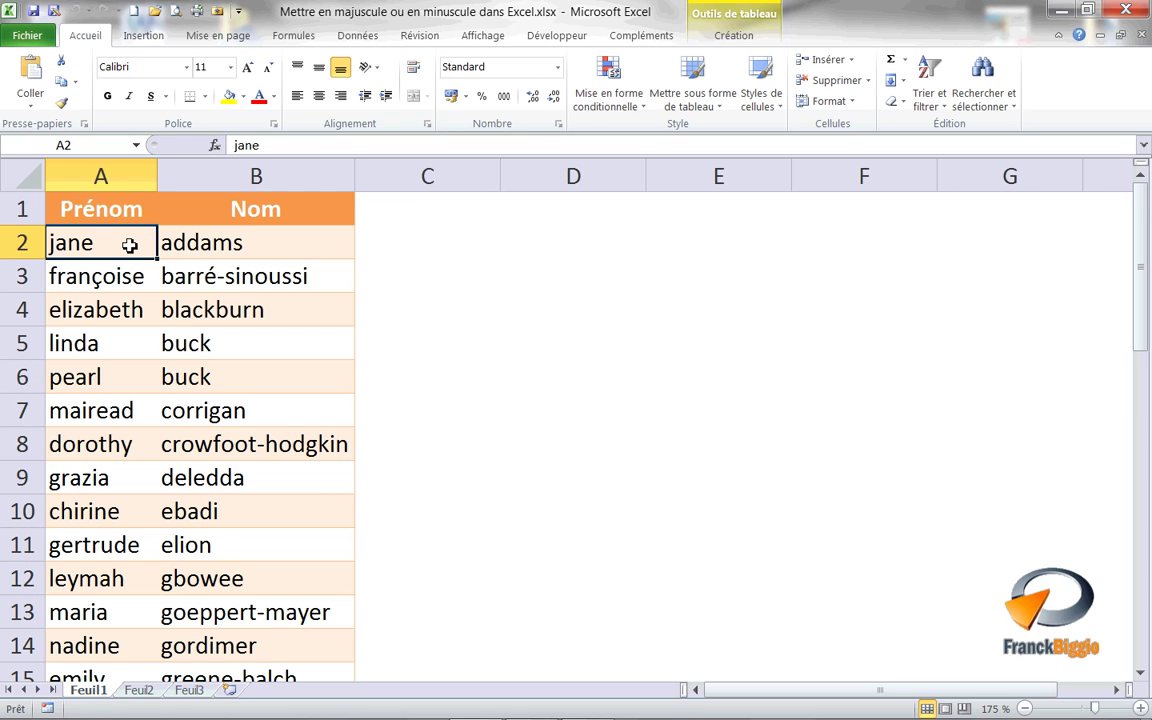
key("shift+Right")
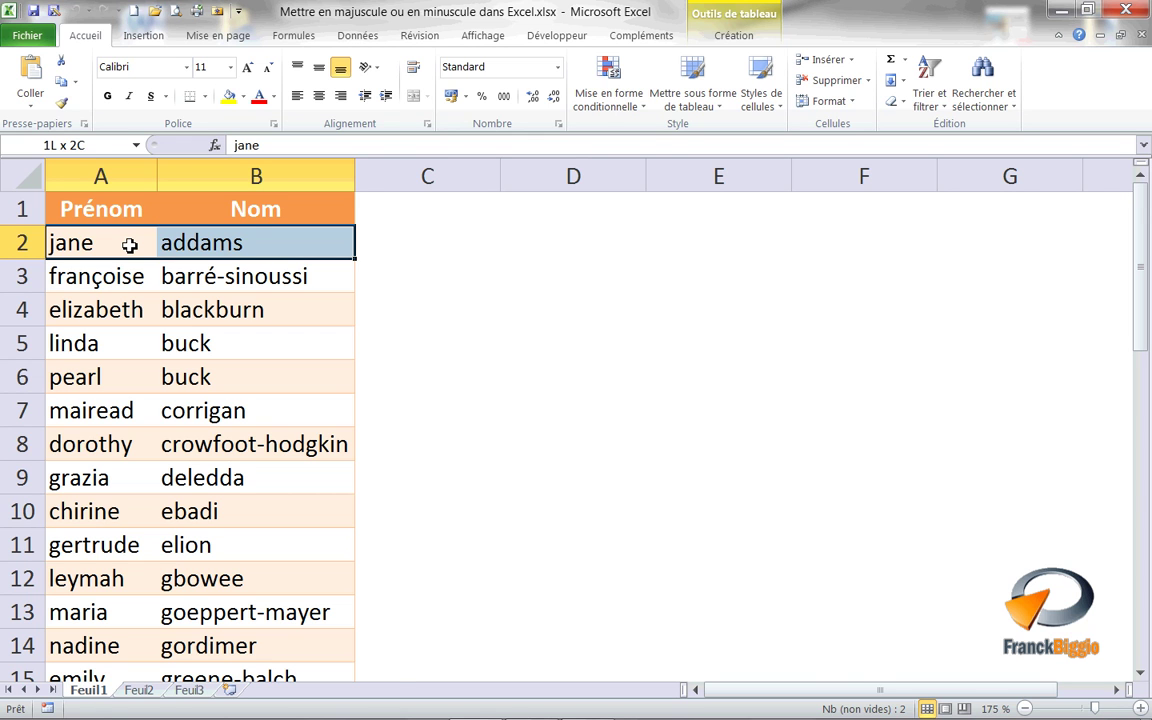
key("ctrl+shift+Down")
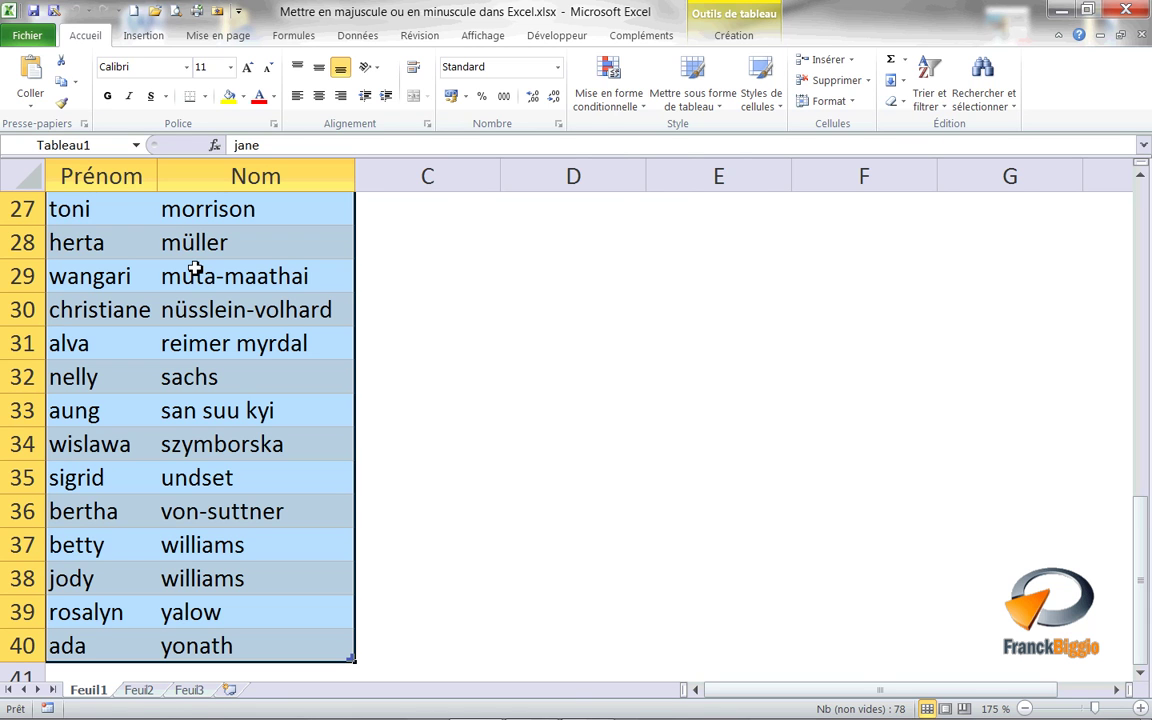
key("ctrl+c")
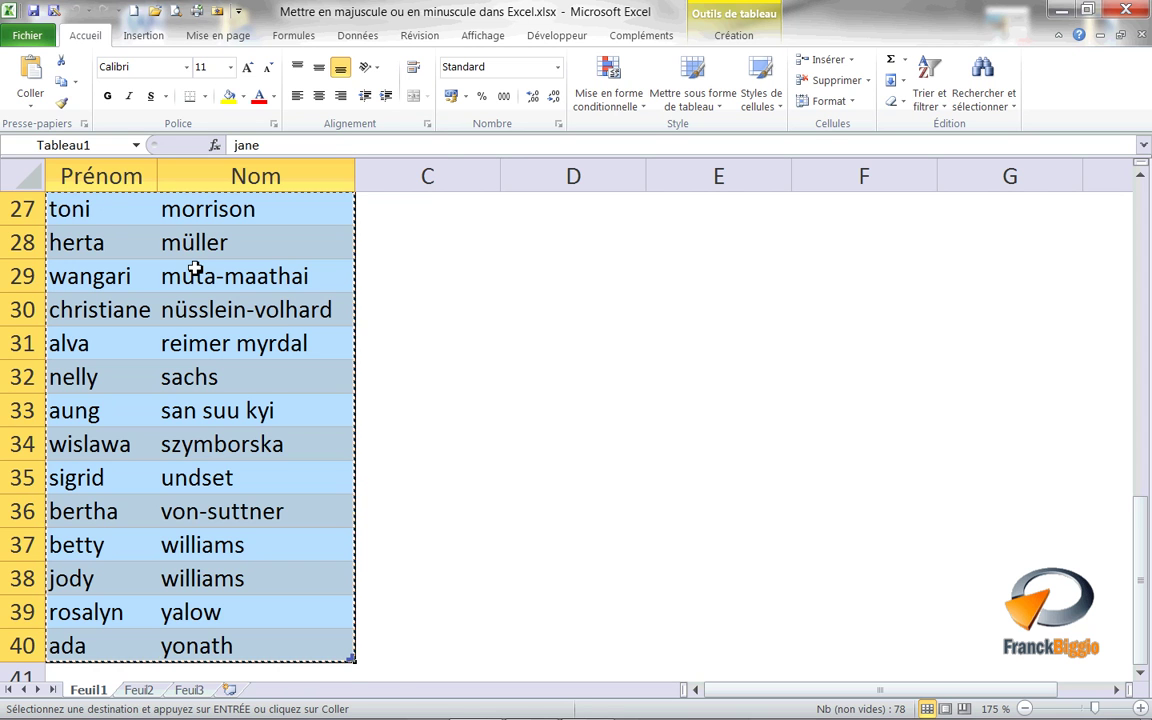
key("alt+Tab")
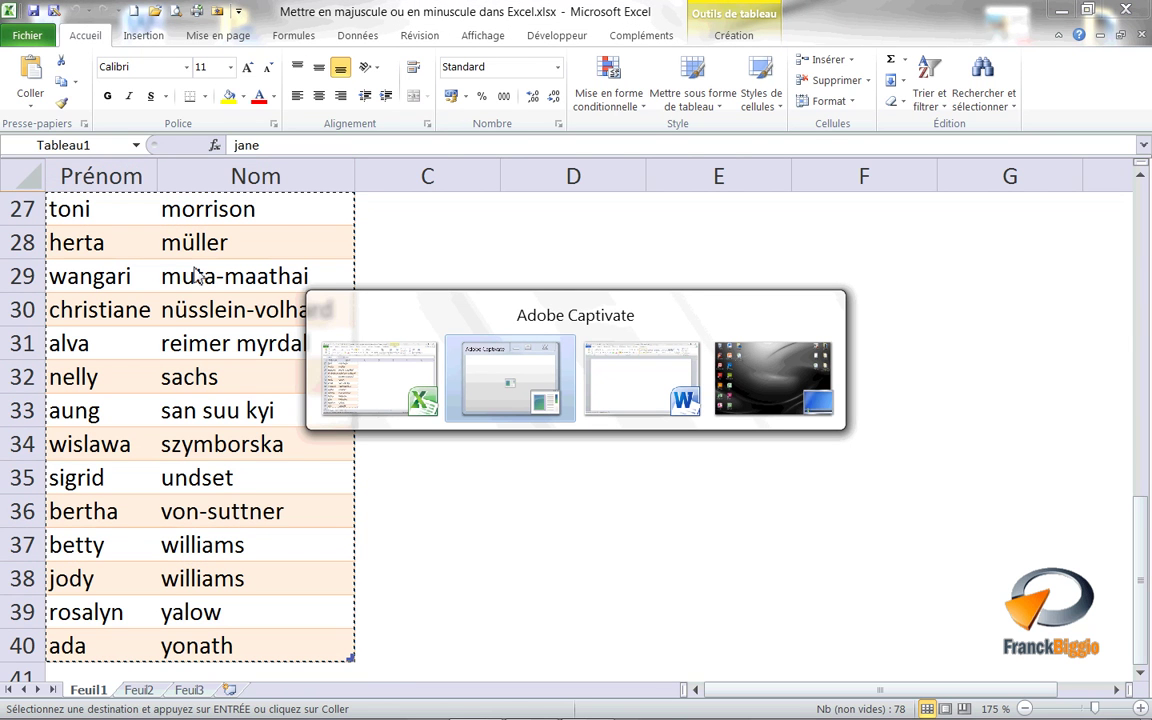
- Paste the copied Prénom and Nom list into the blank Word document as a table
key("alt+Tab")
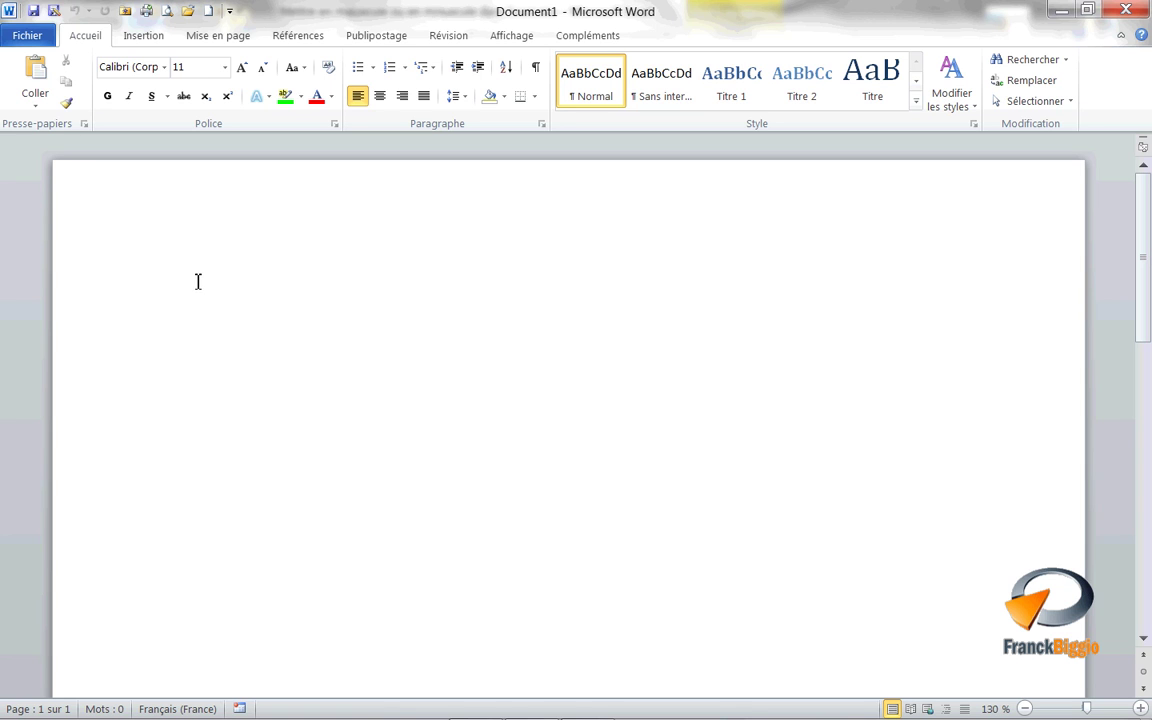
left_click(37, 90)
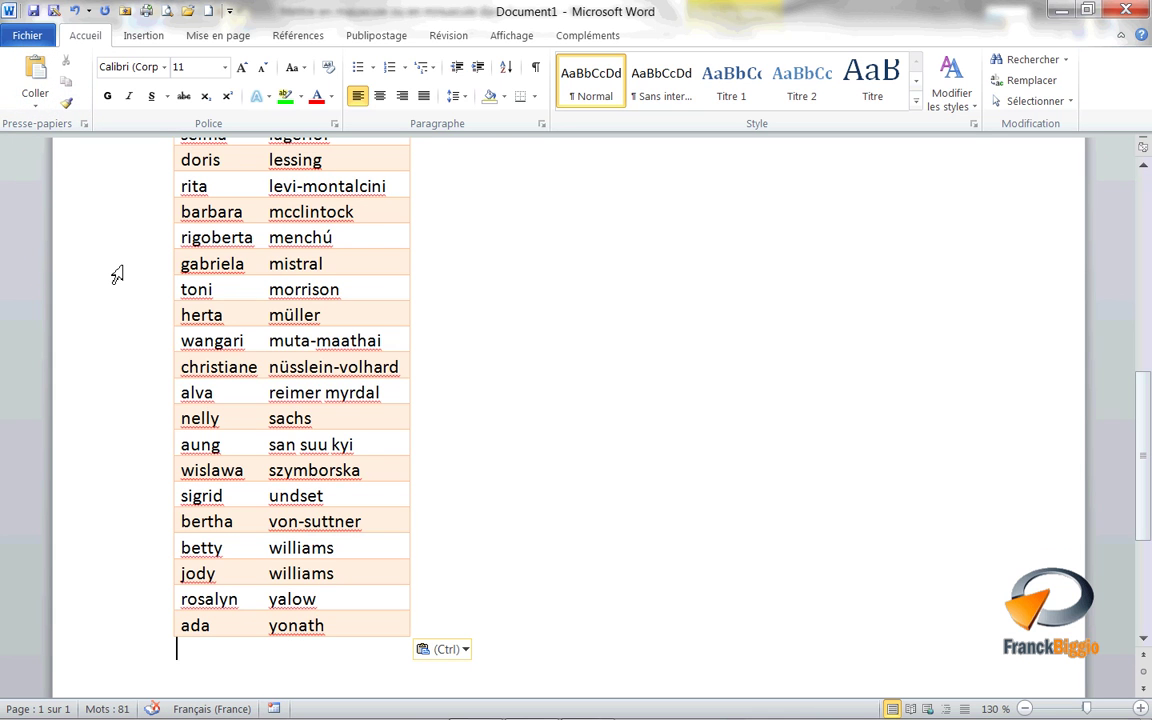
scroll(117, 275, "up", 1)
scroll(117, 275, "up", 7)
scroll(117, 275, "up", 3)
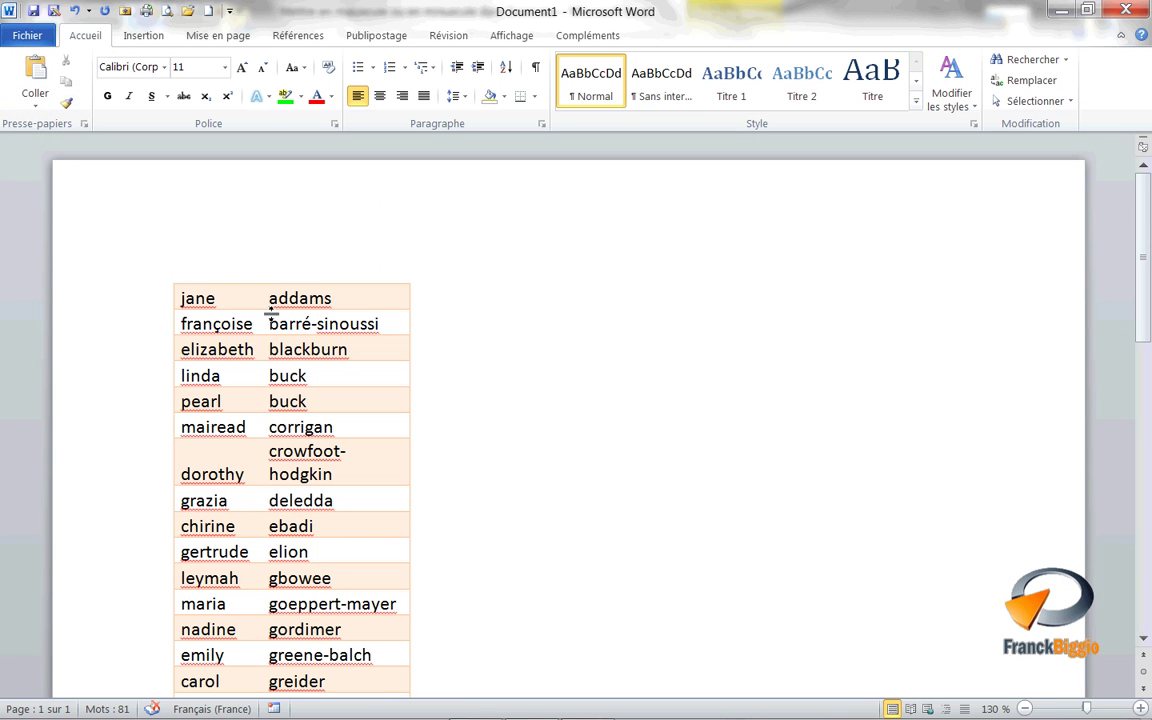
- Change the surname column to uppercase and the first-name column to initial capitals with Shift+F3
left_click(322, 285)
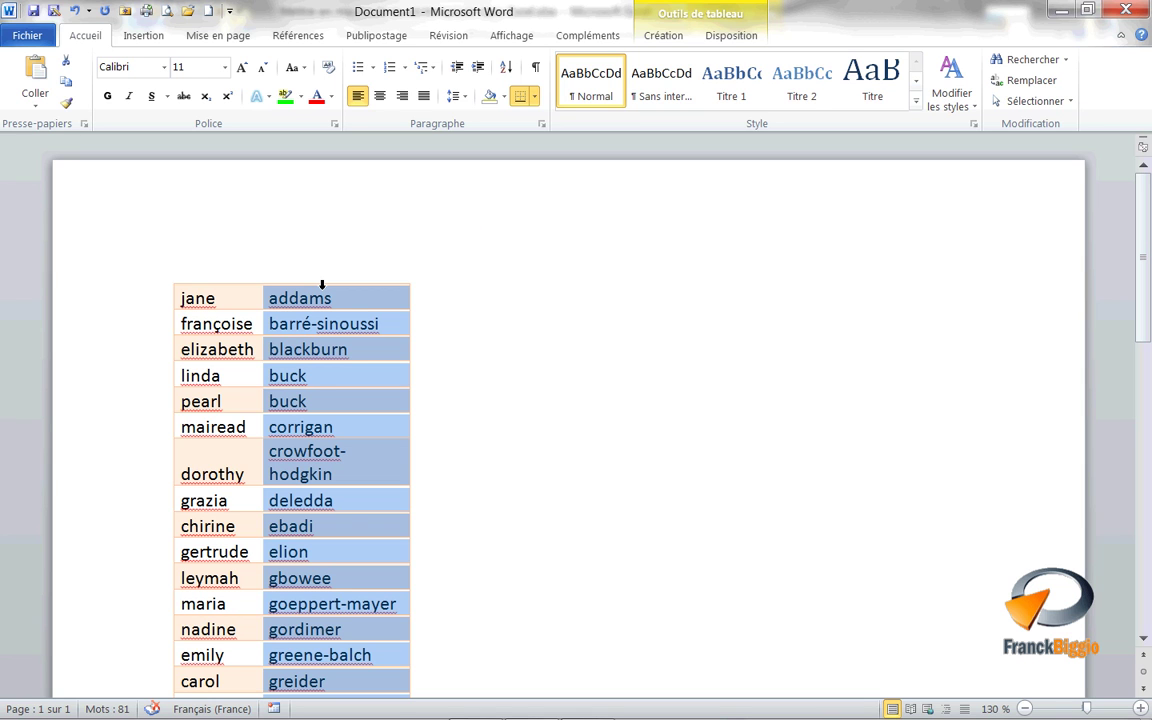
key("shift+F3")
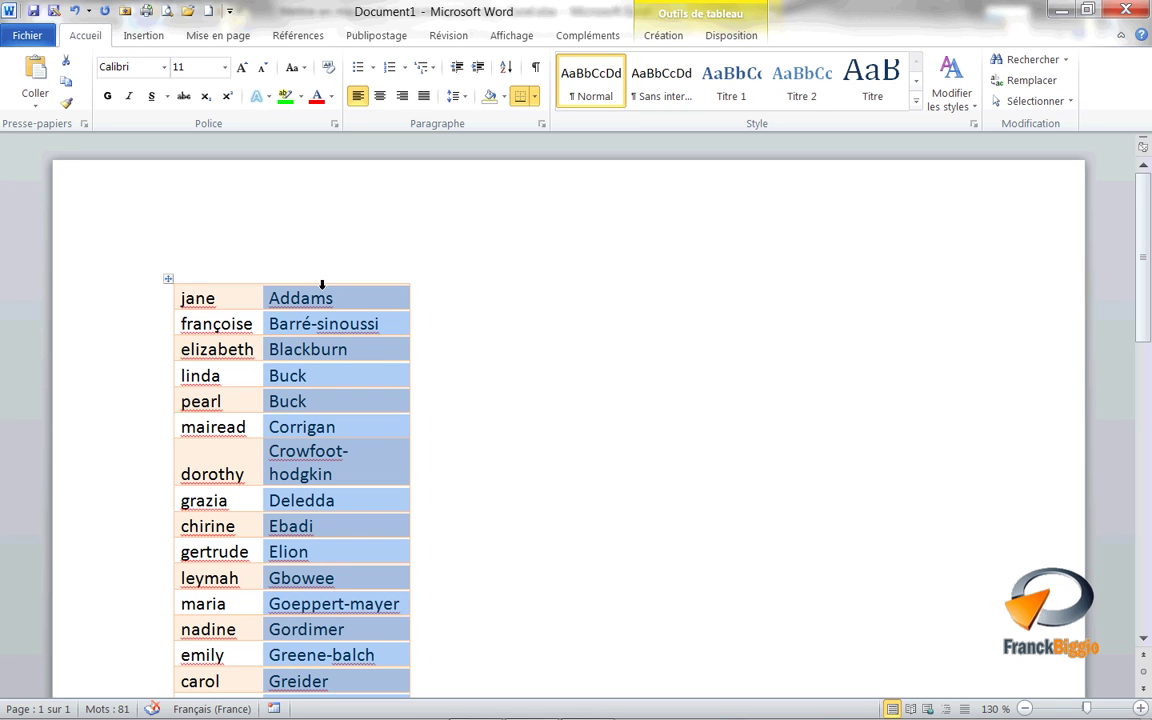
key("shift+F3")
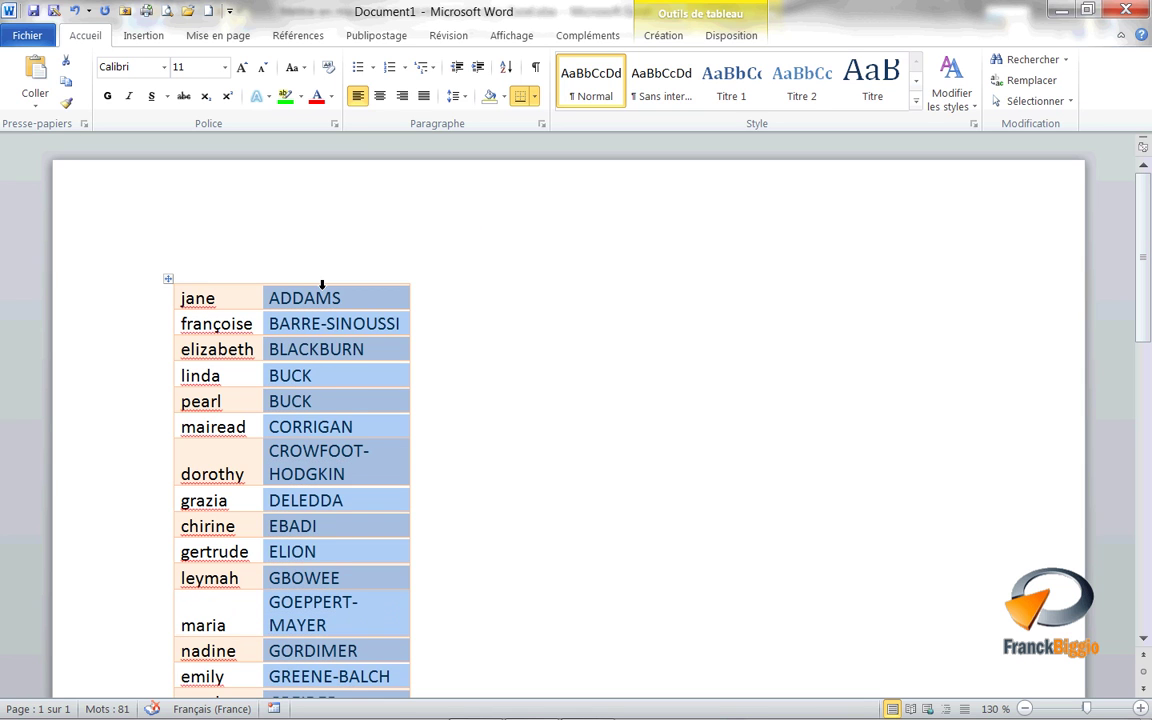
left_click(229, 281)
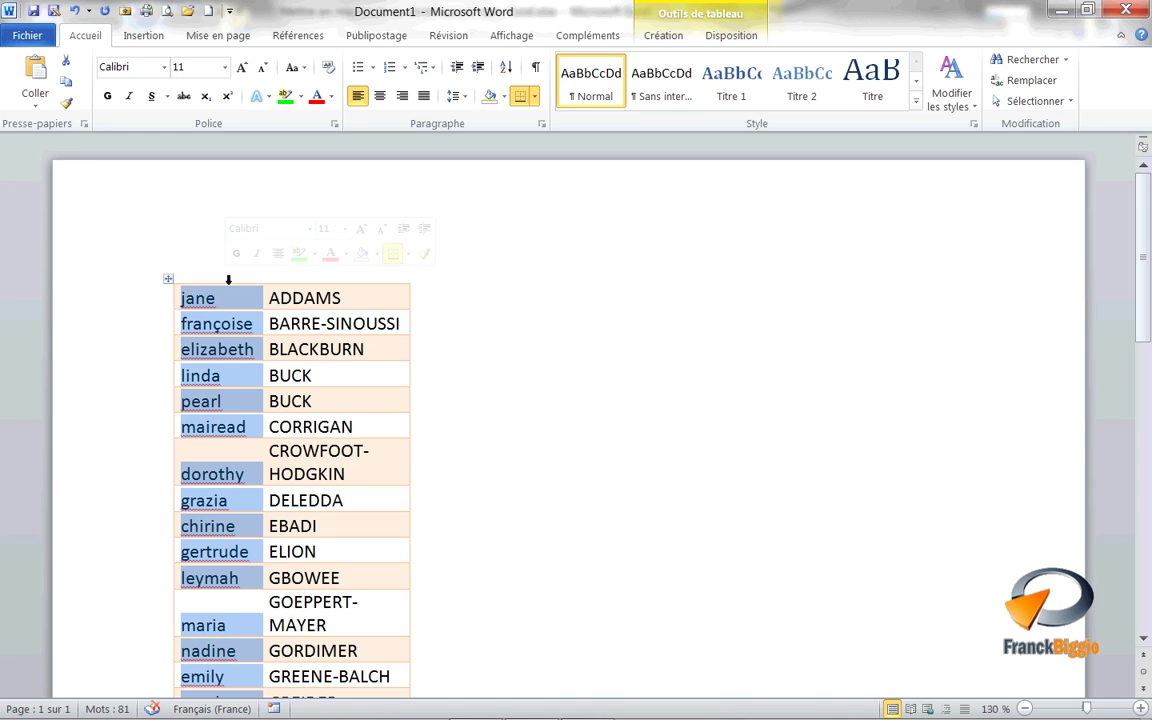
key("shift+F3")
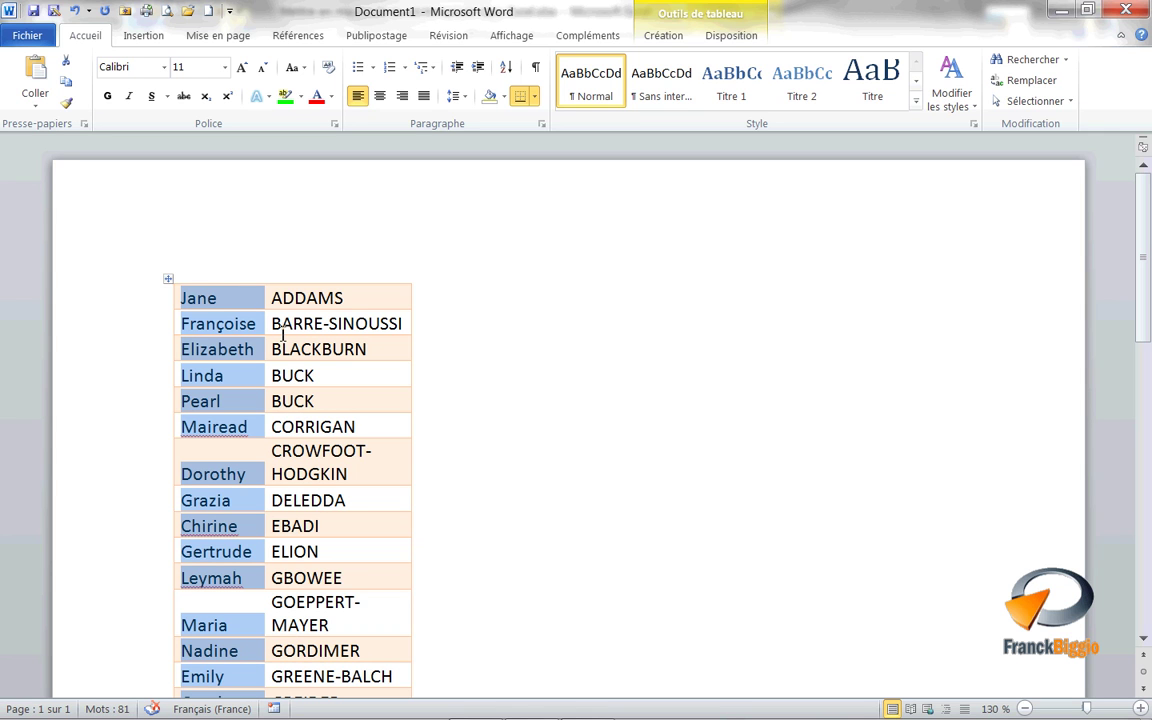
- Copy the whole converted table and return to the Excel workbook
left_click(168, 281)
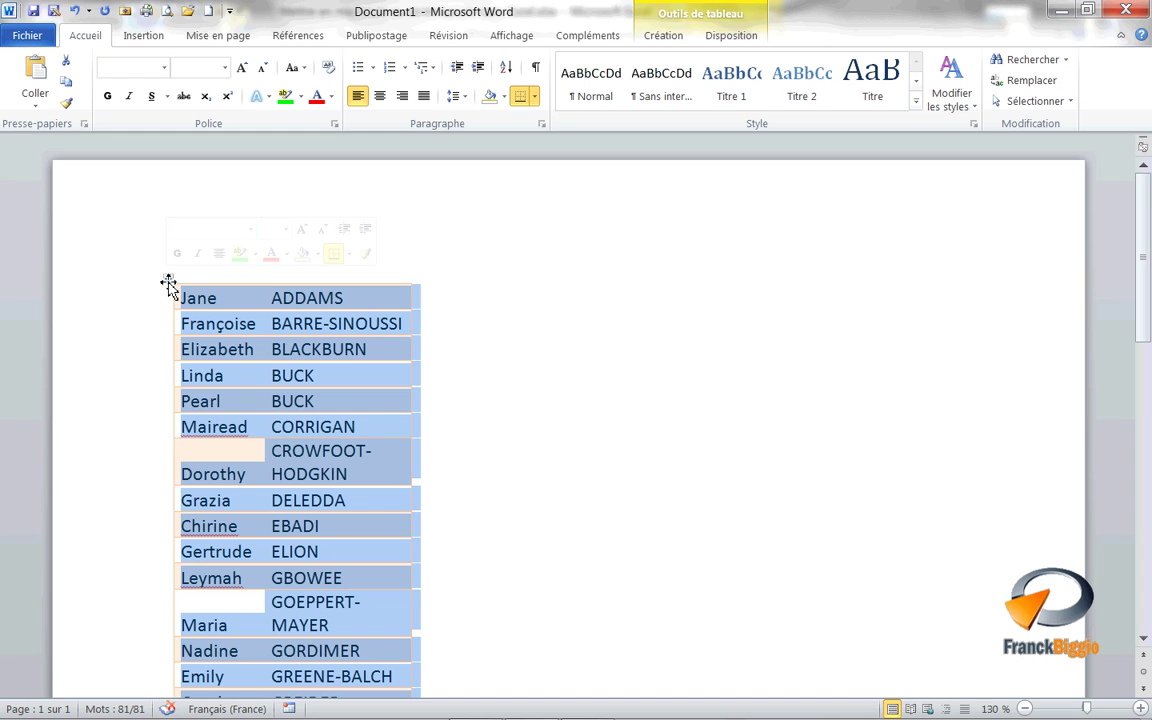
left_click(69, 86)
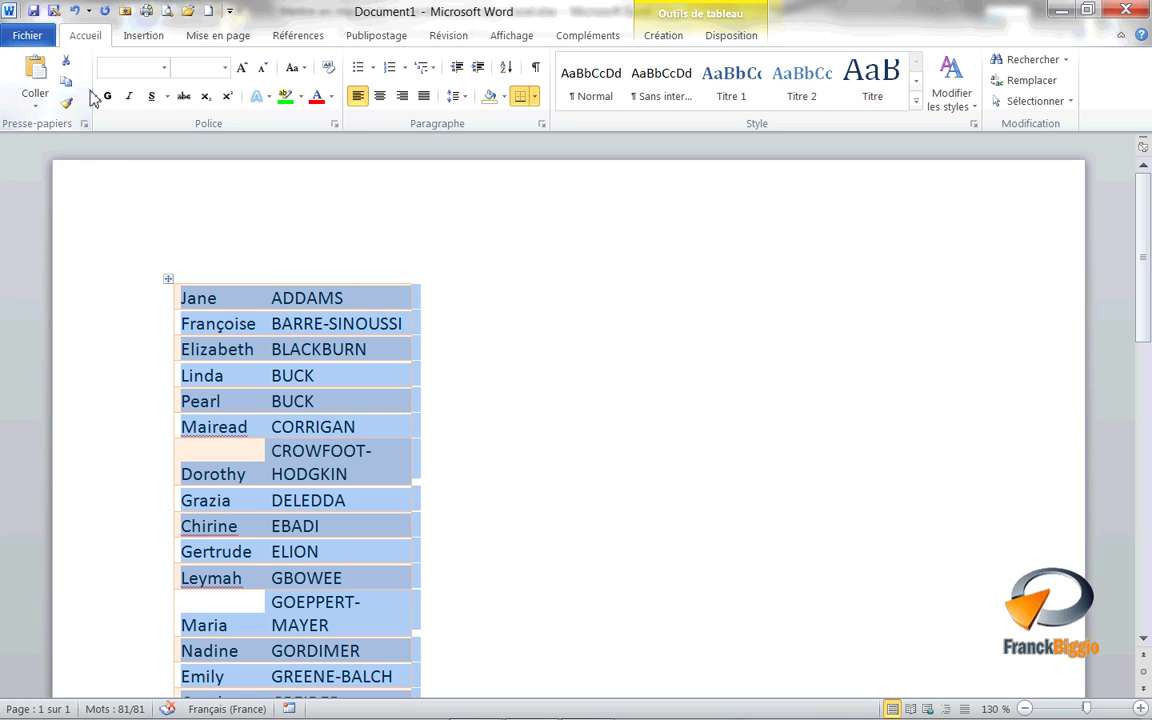
key("alt+Tab")
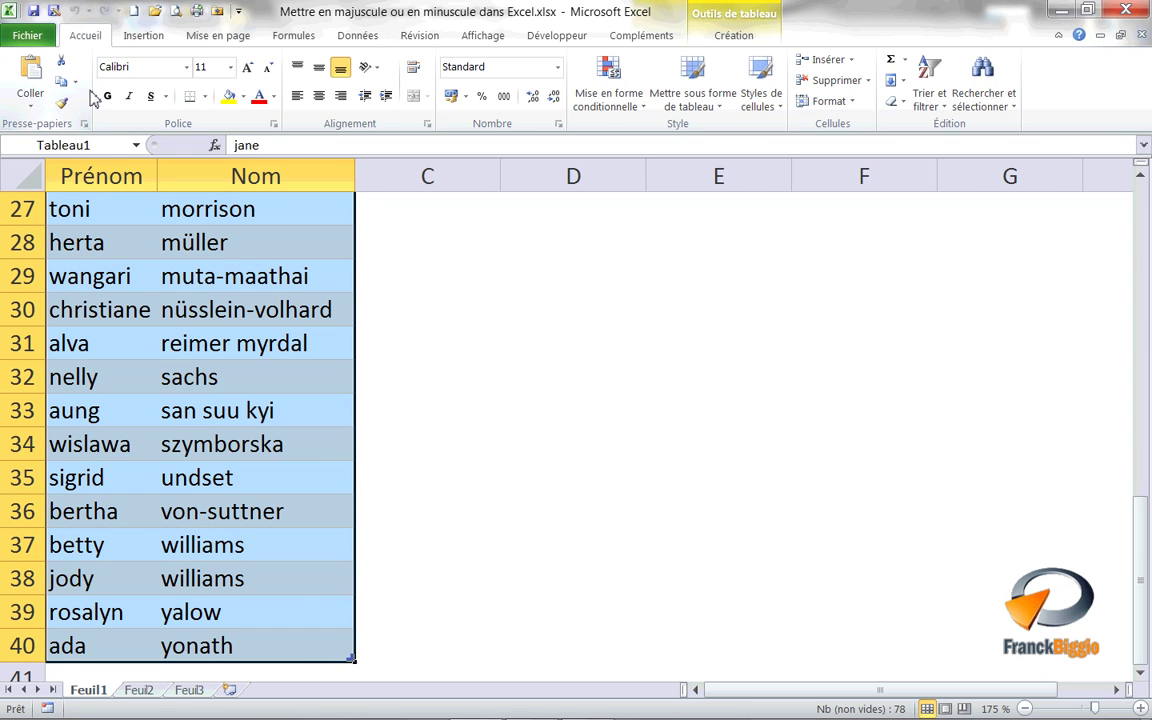
key("ctrl+Home")
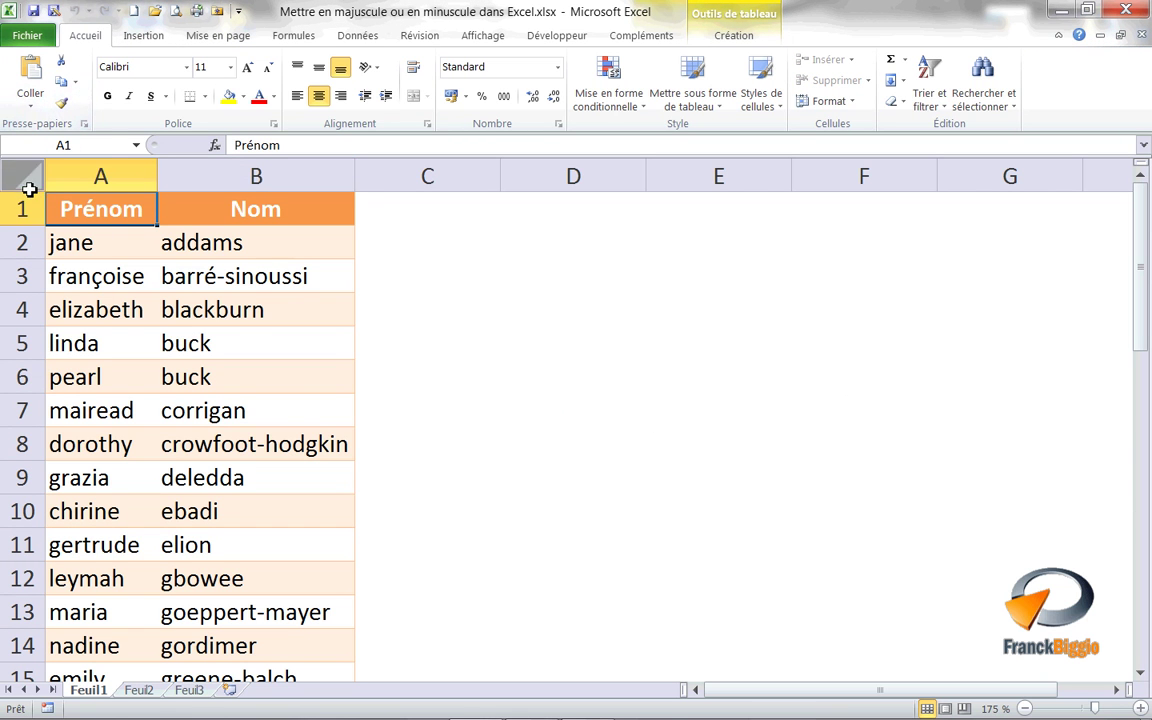
- Paste Word's converted names over the table starting at A2 and autofit column B
left_click(106, 251)
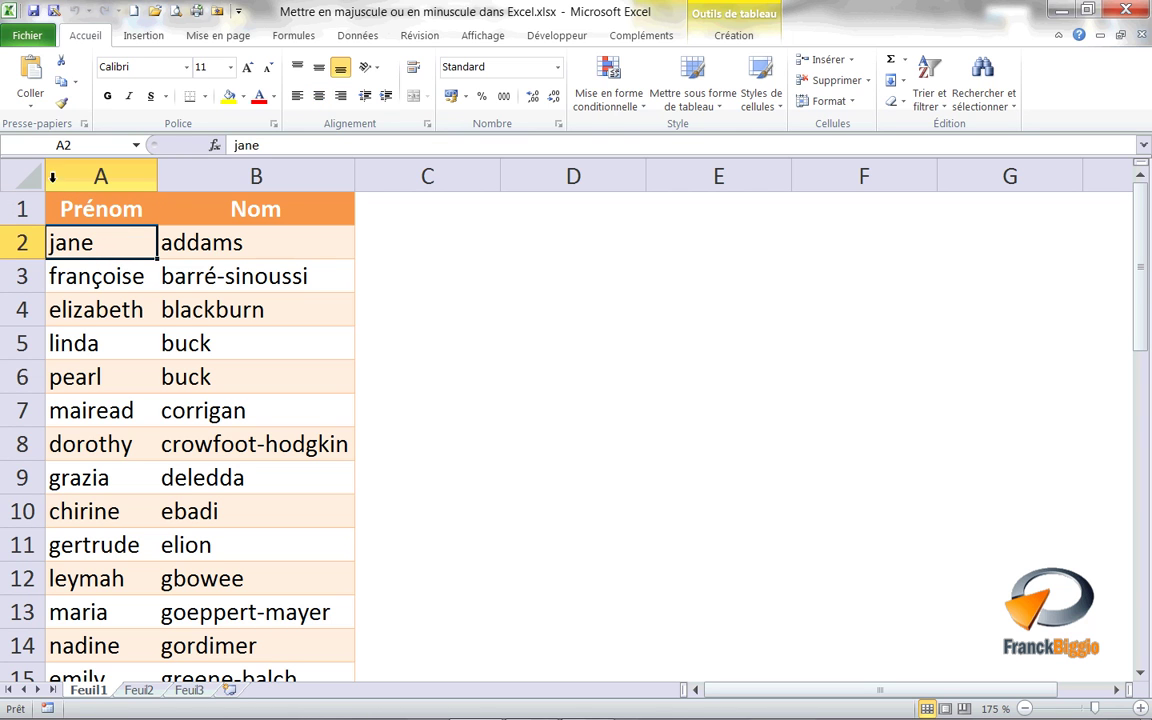
left_click(34, 101)
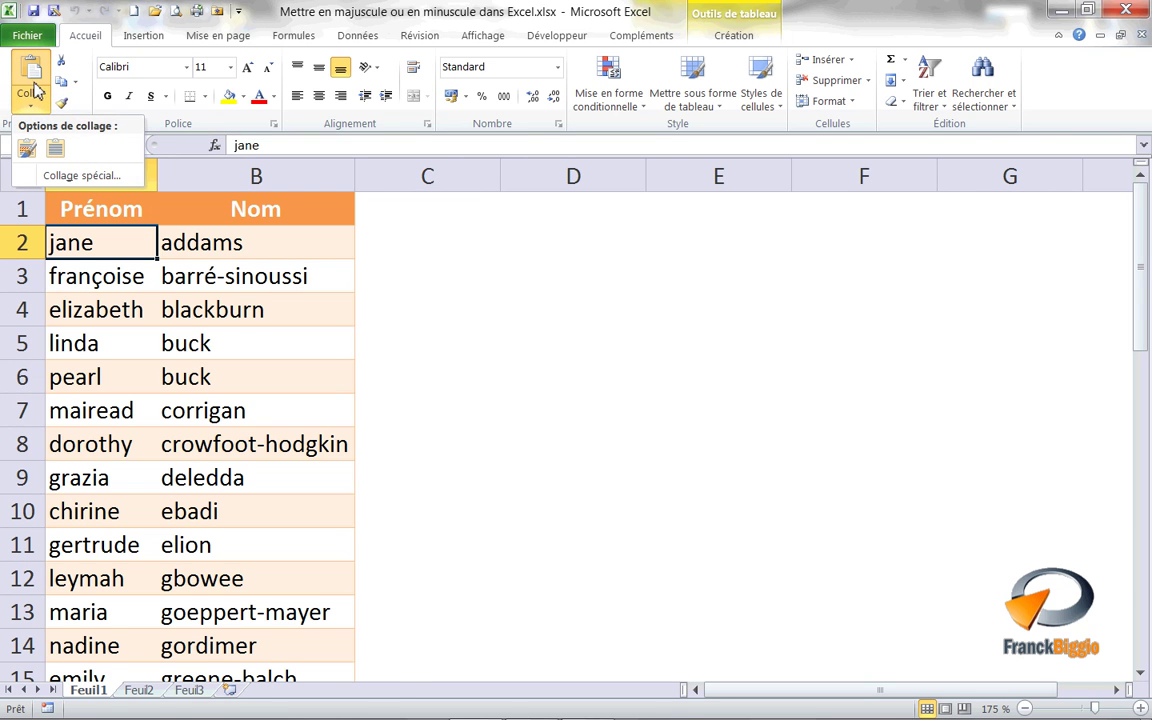
left_click(33, 88)
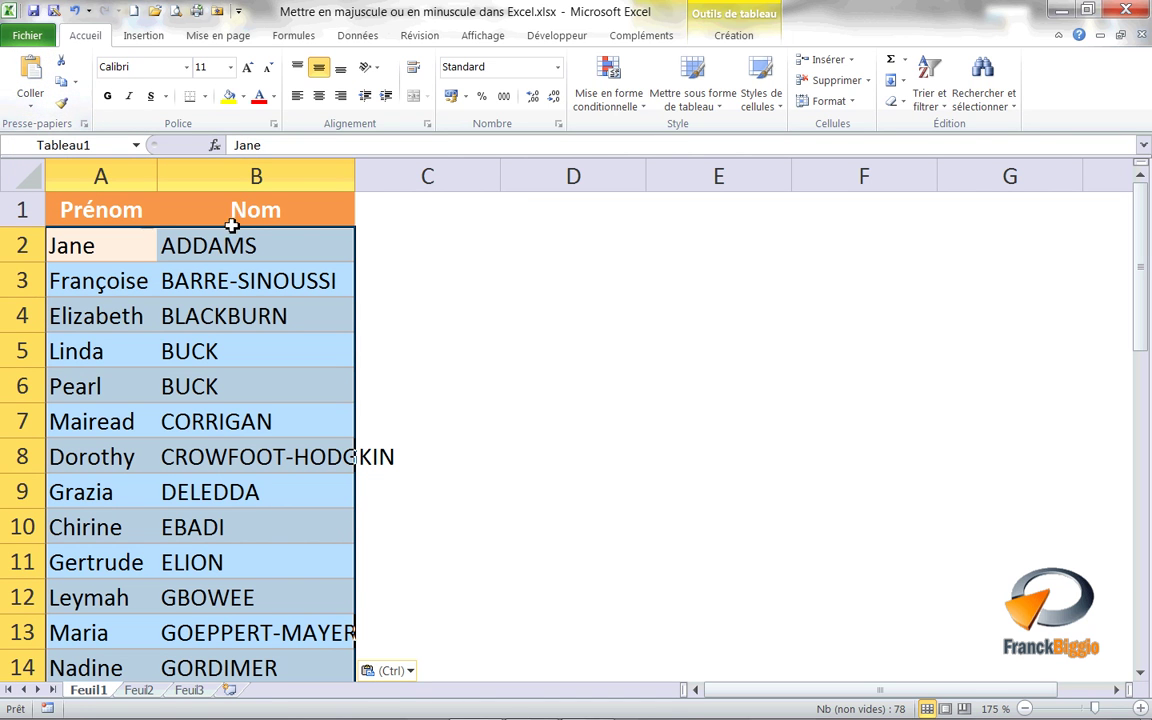
double_click(354, 179)
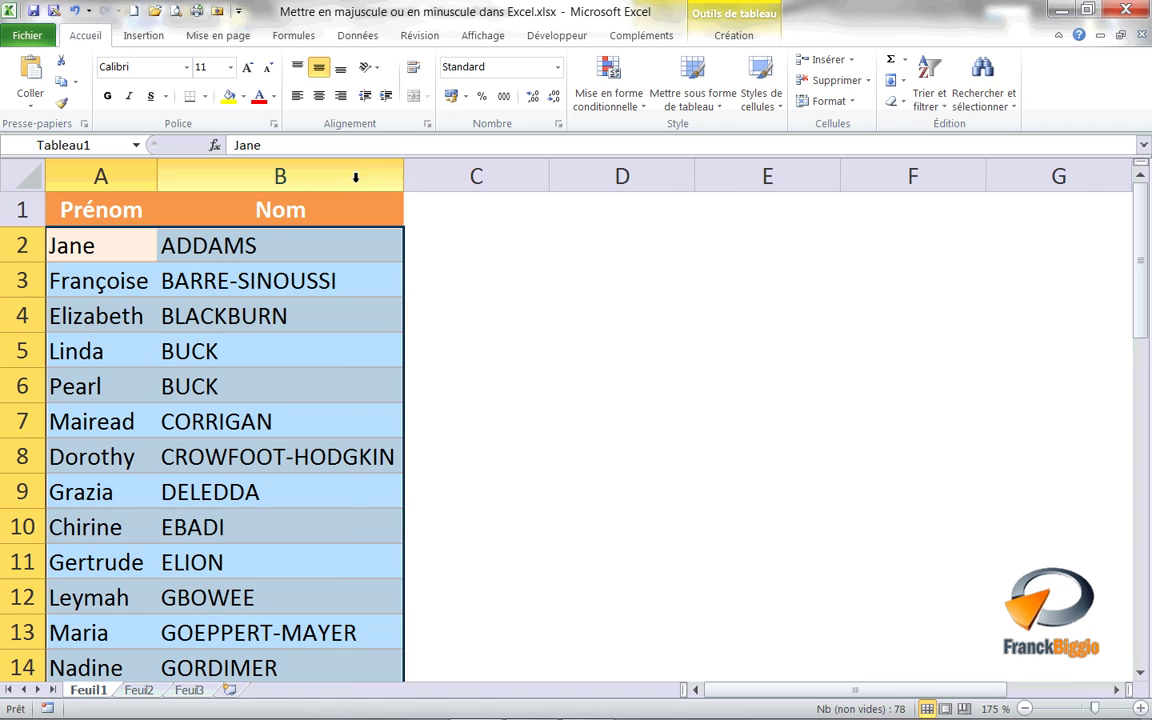
left_click(340, 245)
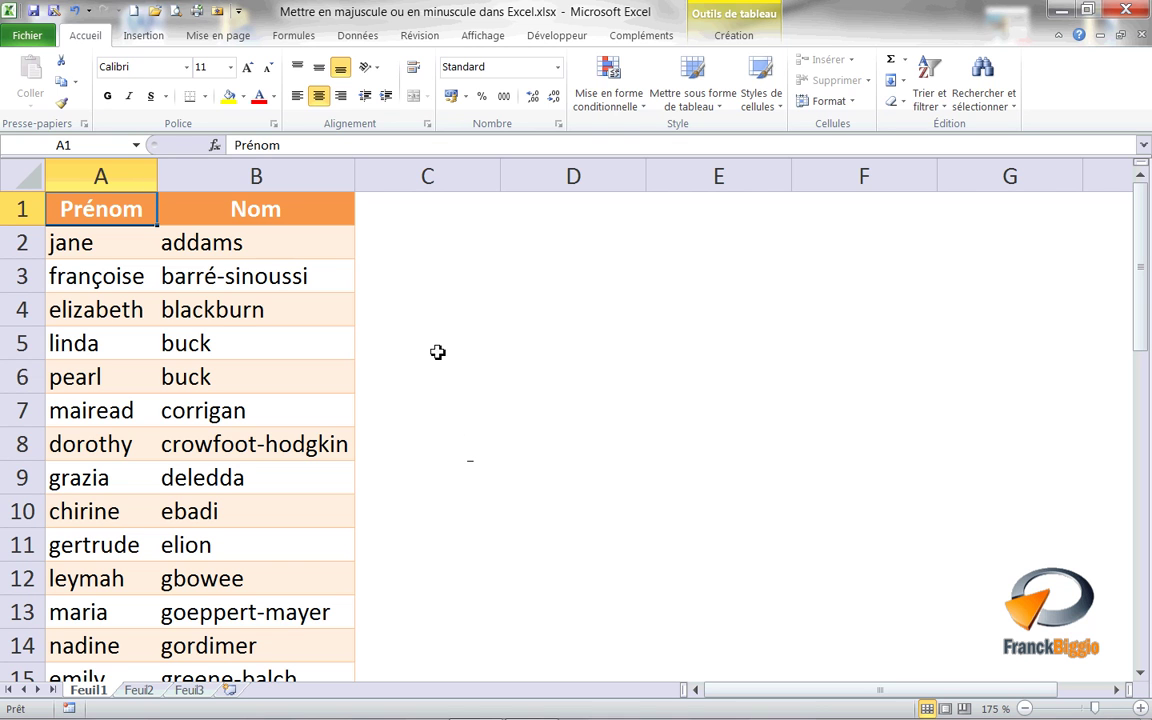
- Insert the MAJUSCULE text function into cell C2 from Formules > Texte
left_click(408, 248)
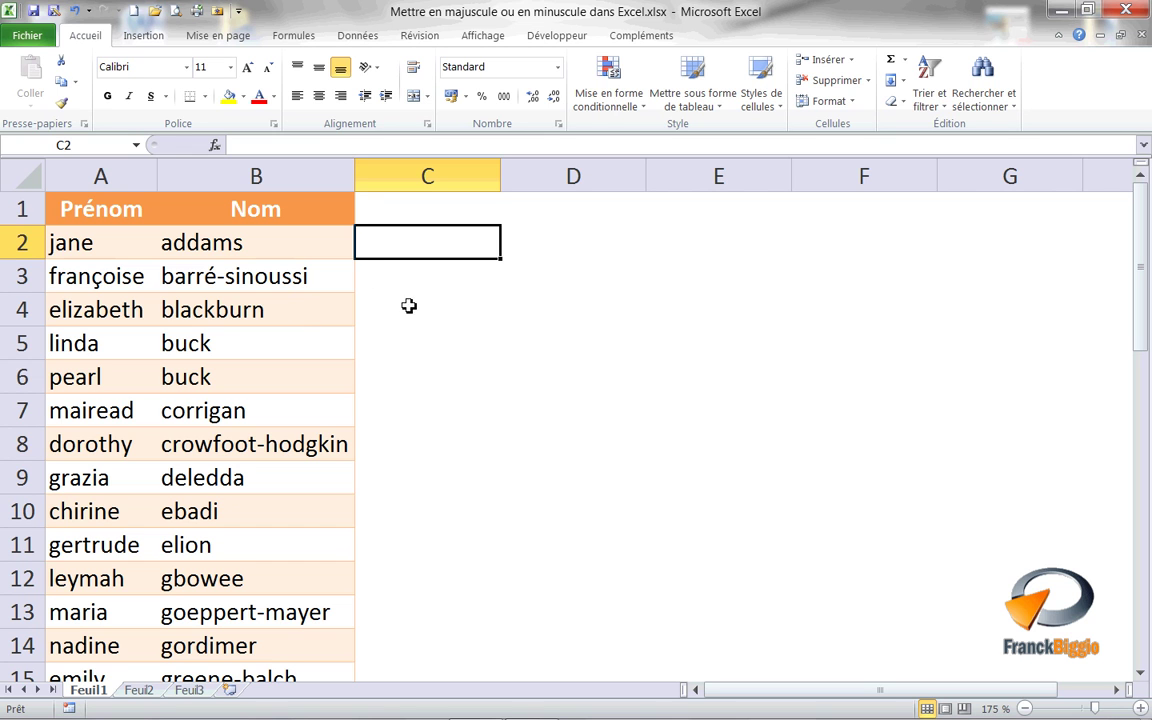
left_click(283, 39)
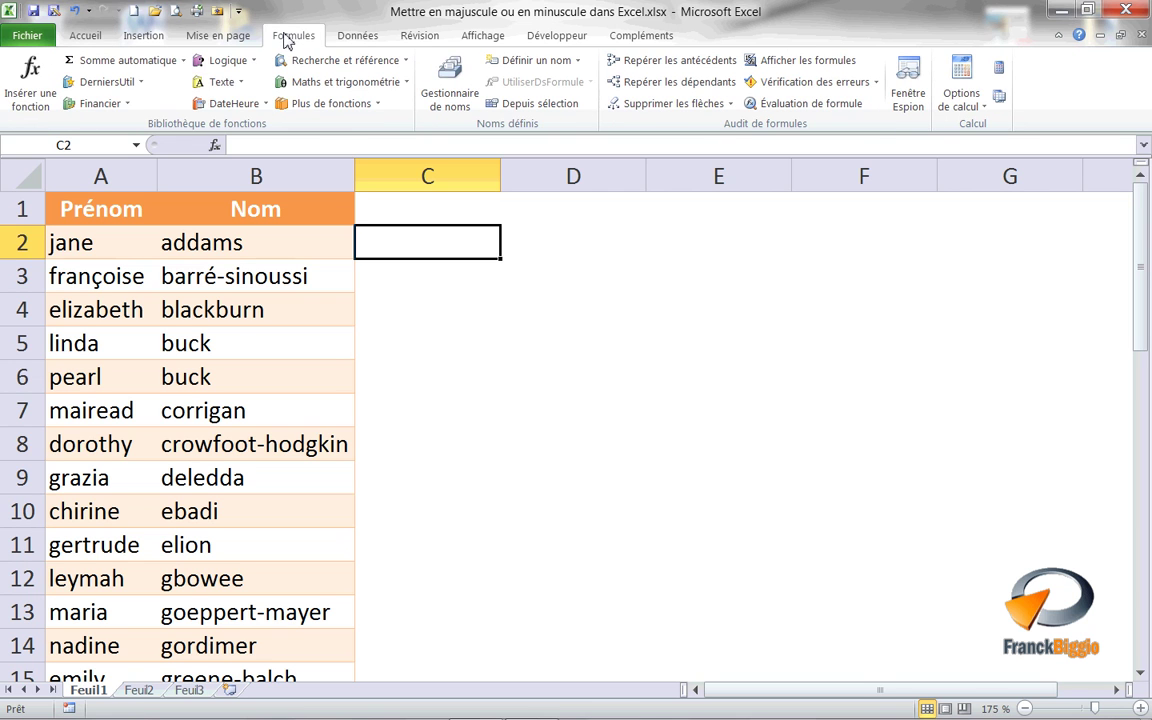
left_click(216, 84)
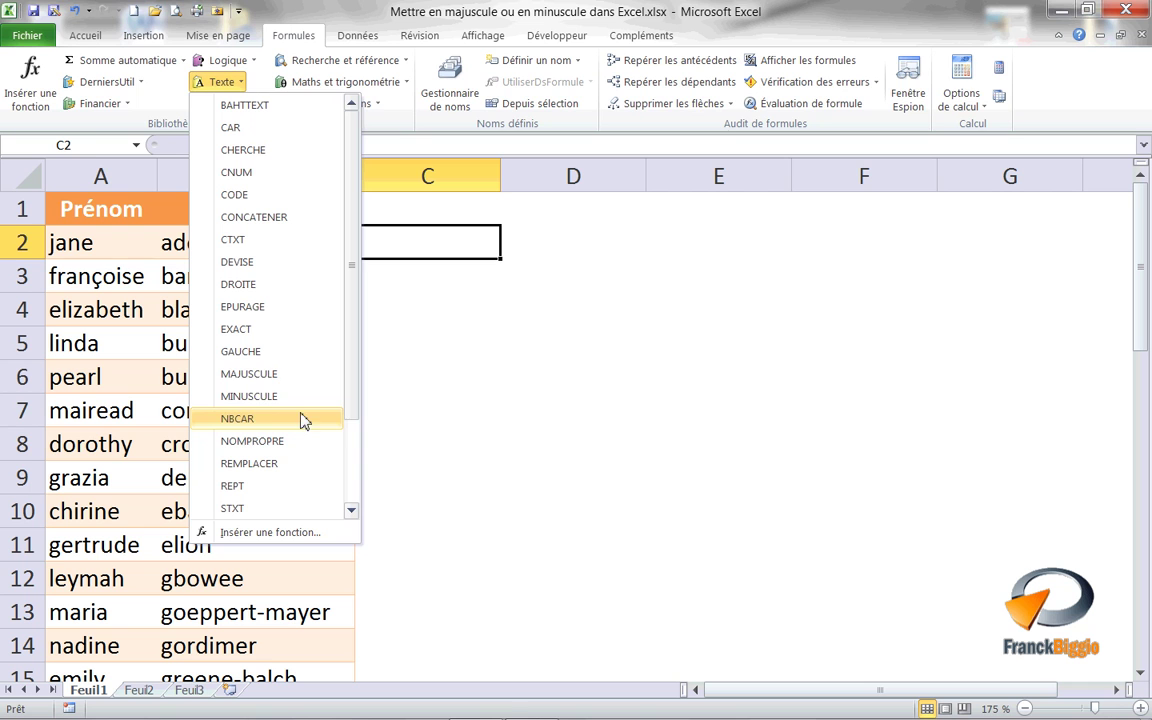
left_click(260, 374)
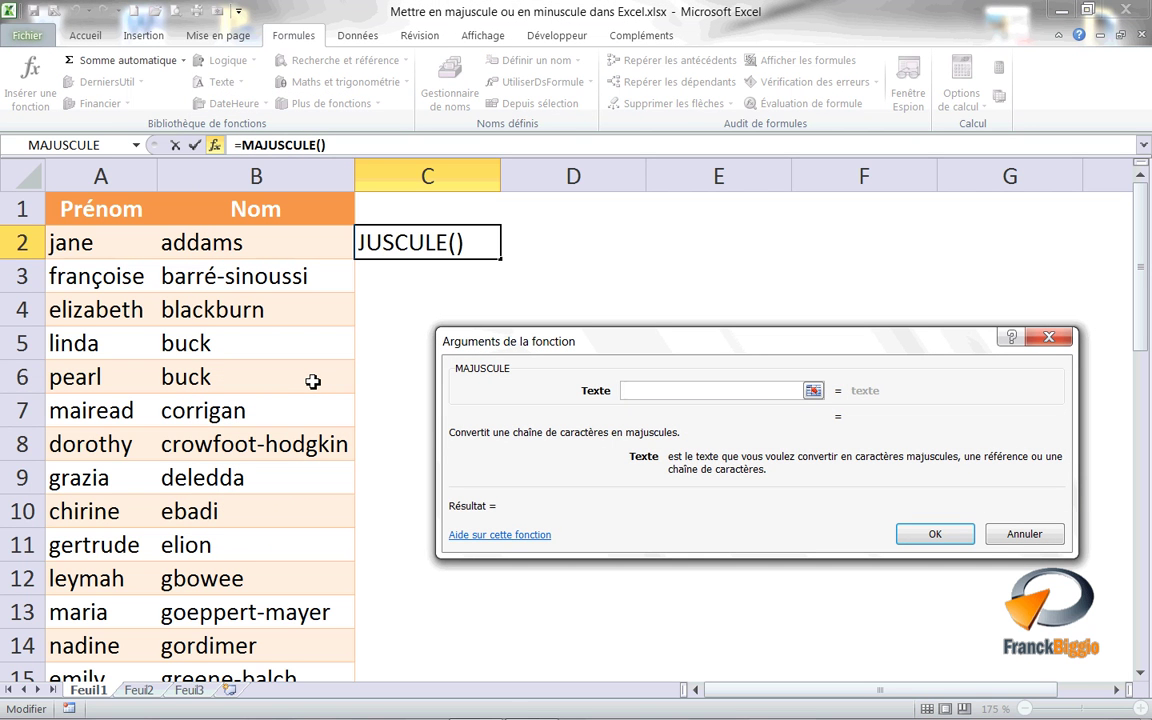
left_click(297, 248)
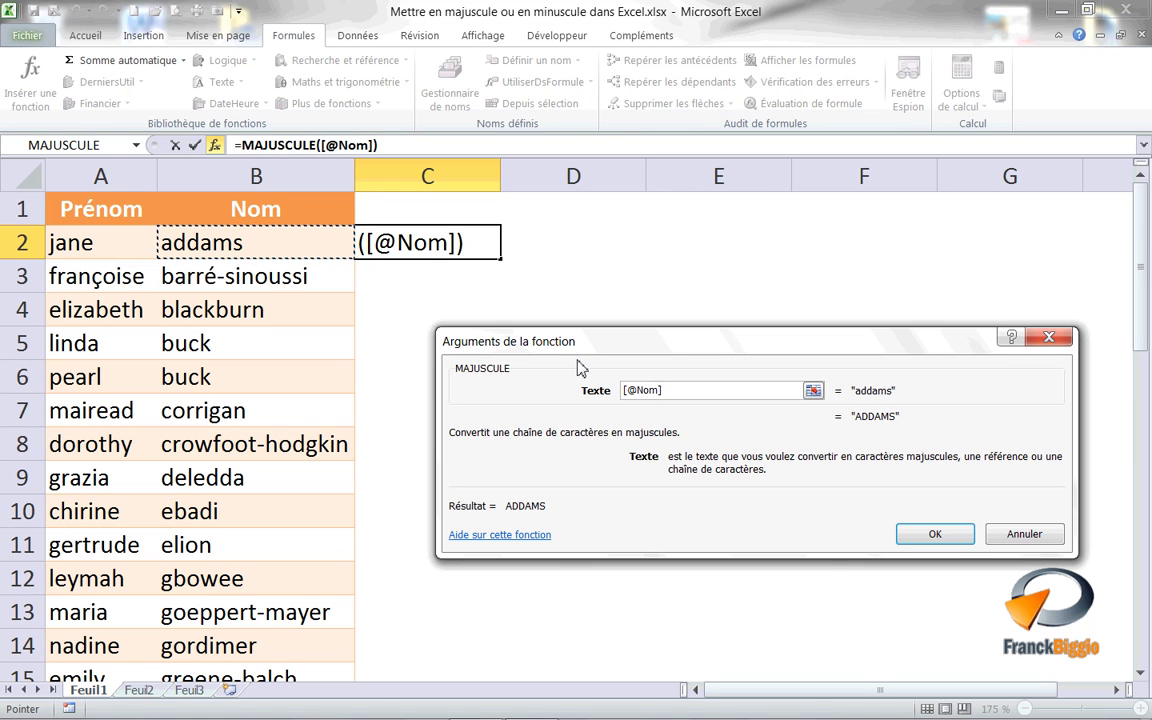
left_click(920, 538)
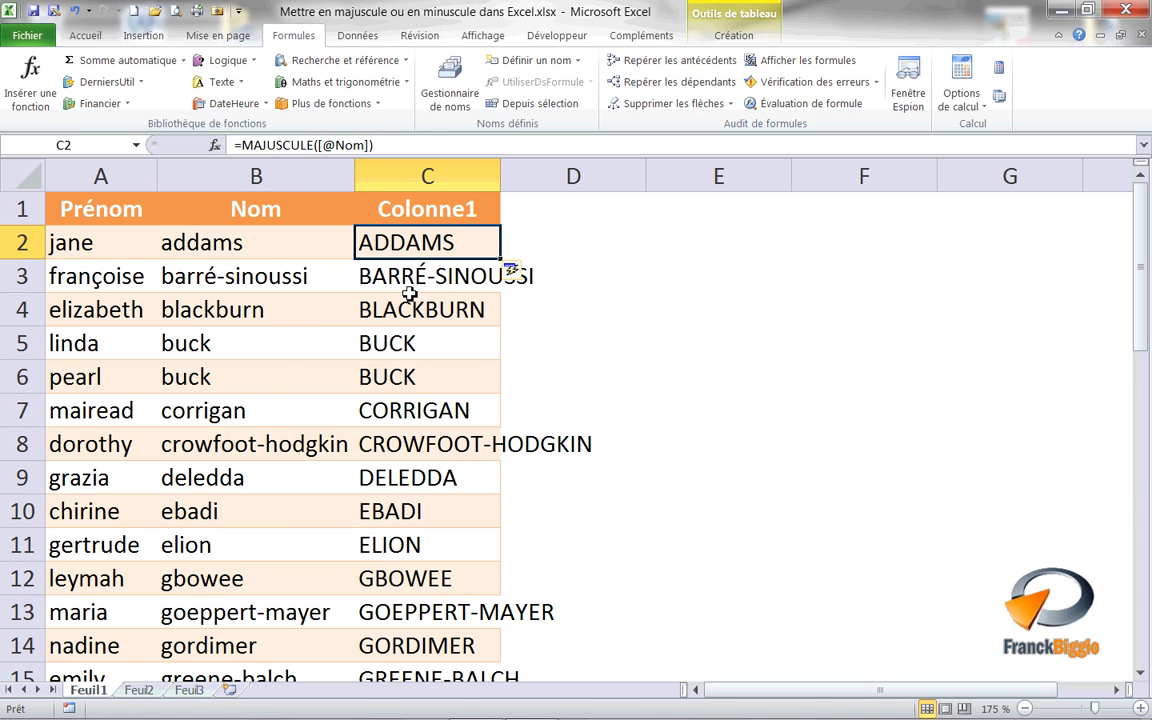
key("ctrl+shift+Down")
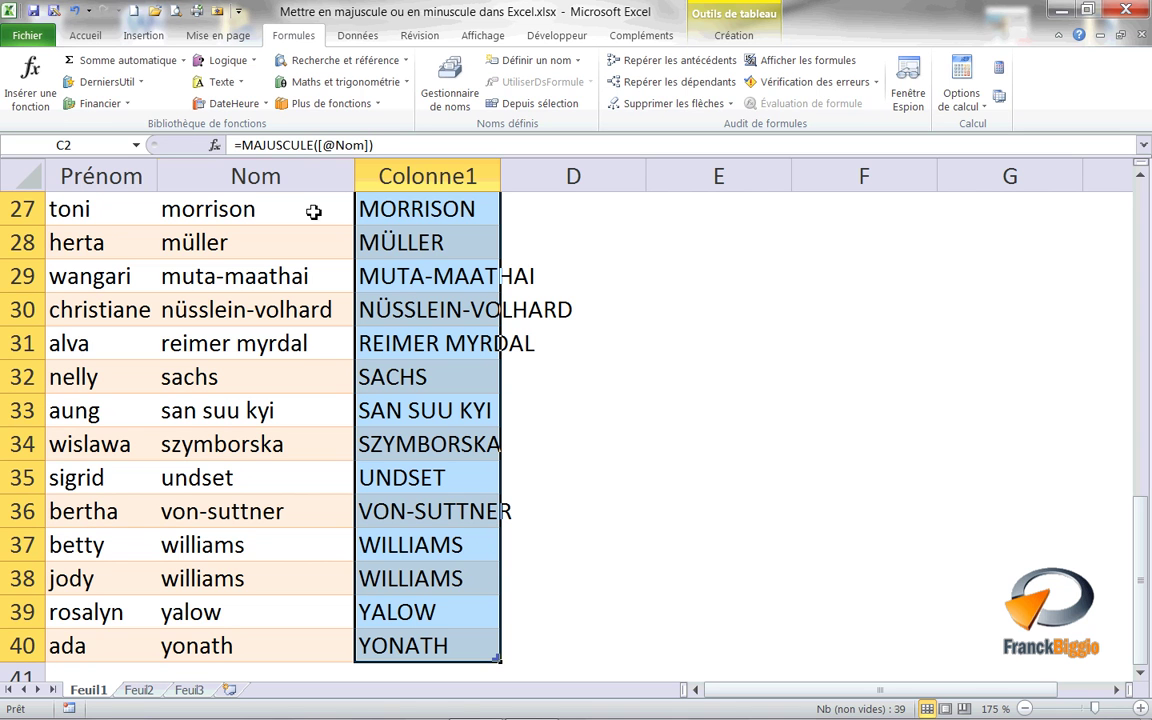
- Copy the uppercase surnames and paste them as values into the Nom column from B2
left_click(88, 38)
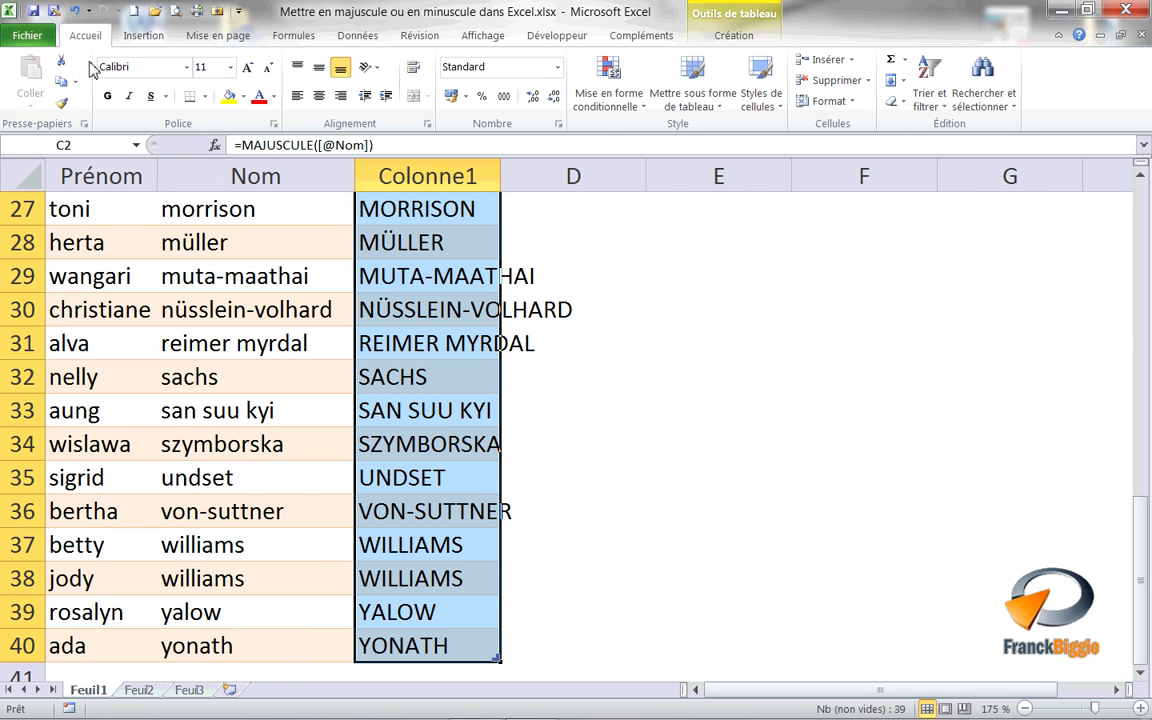
left_click(62, 81)
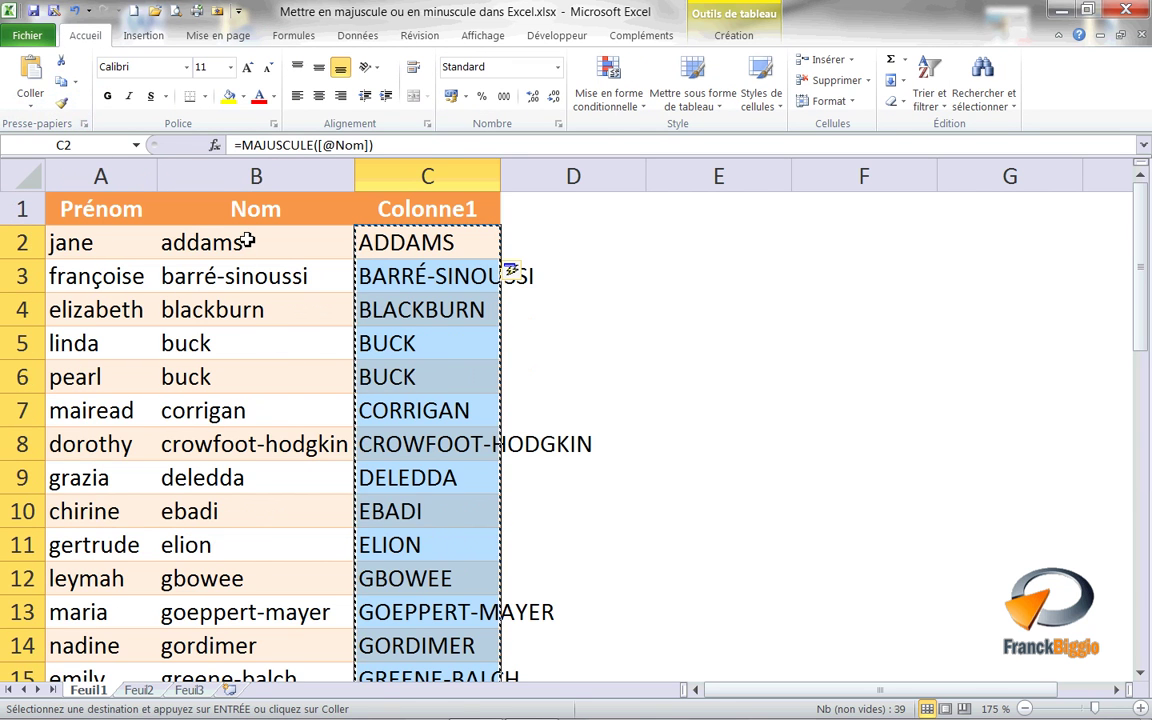
left_click(240, 240)
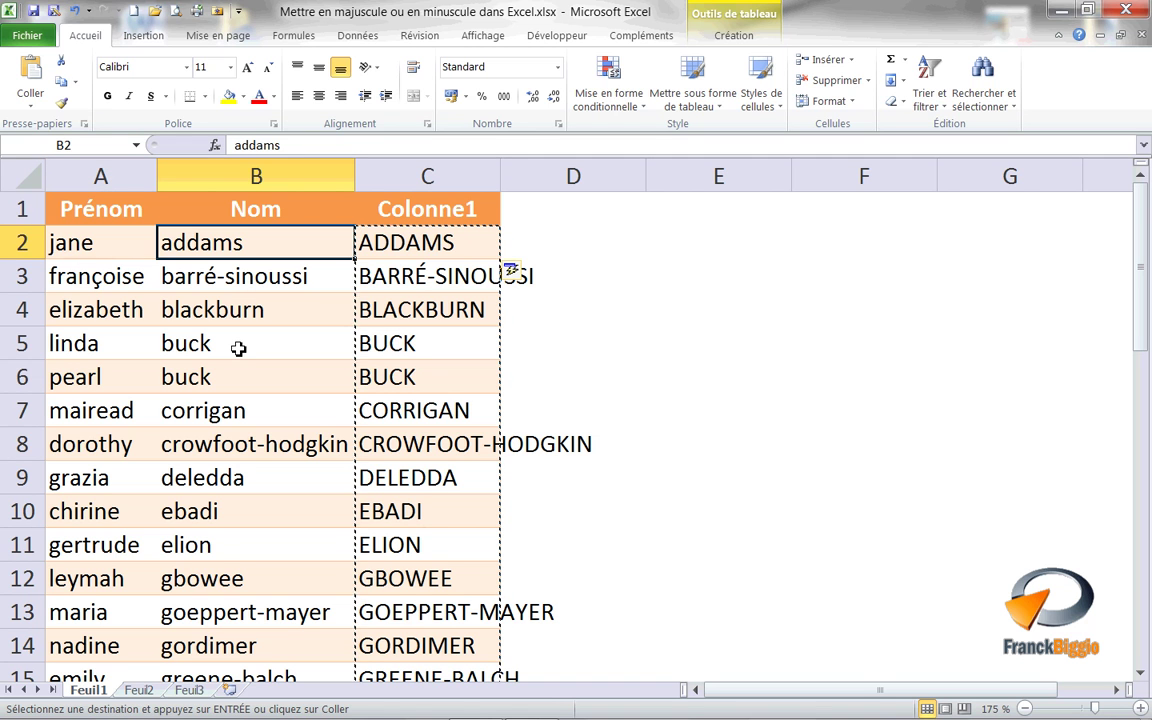
left_click(29, 113)
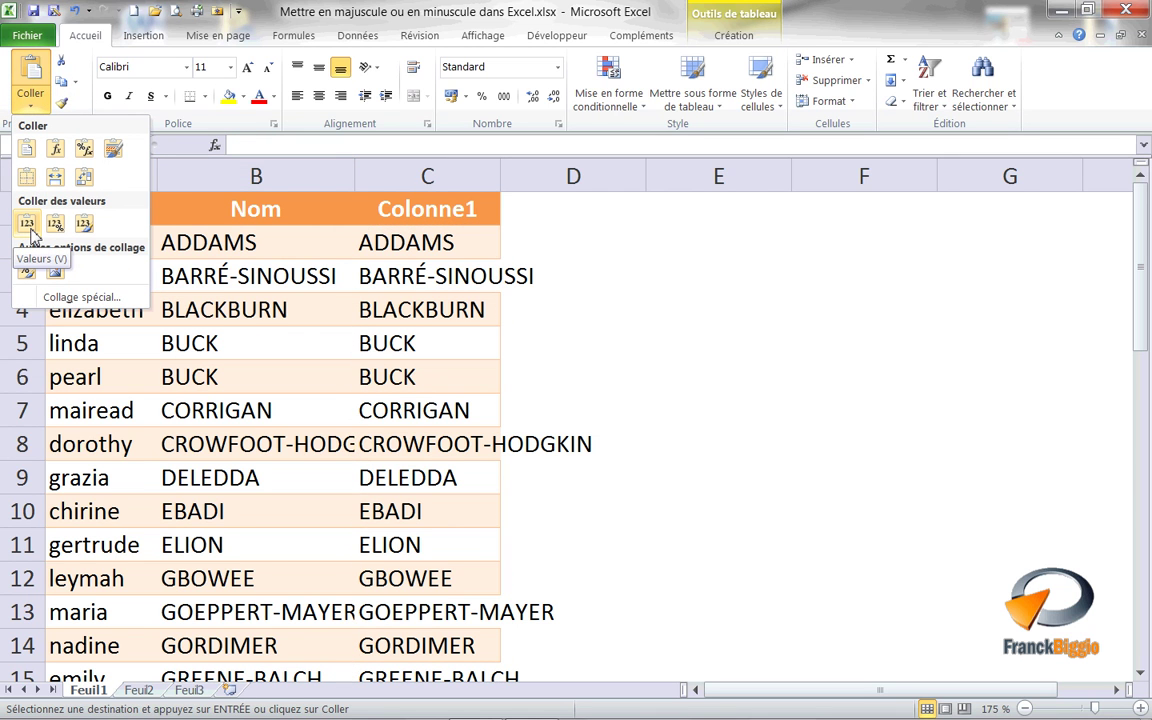
left_click(28, 225)
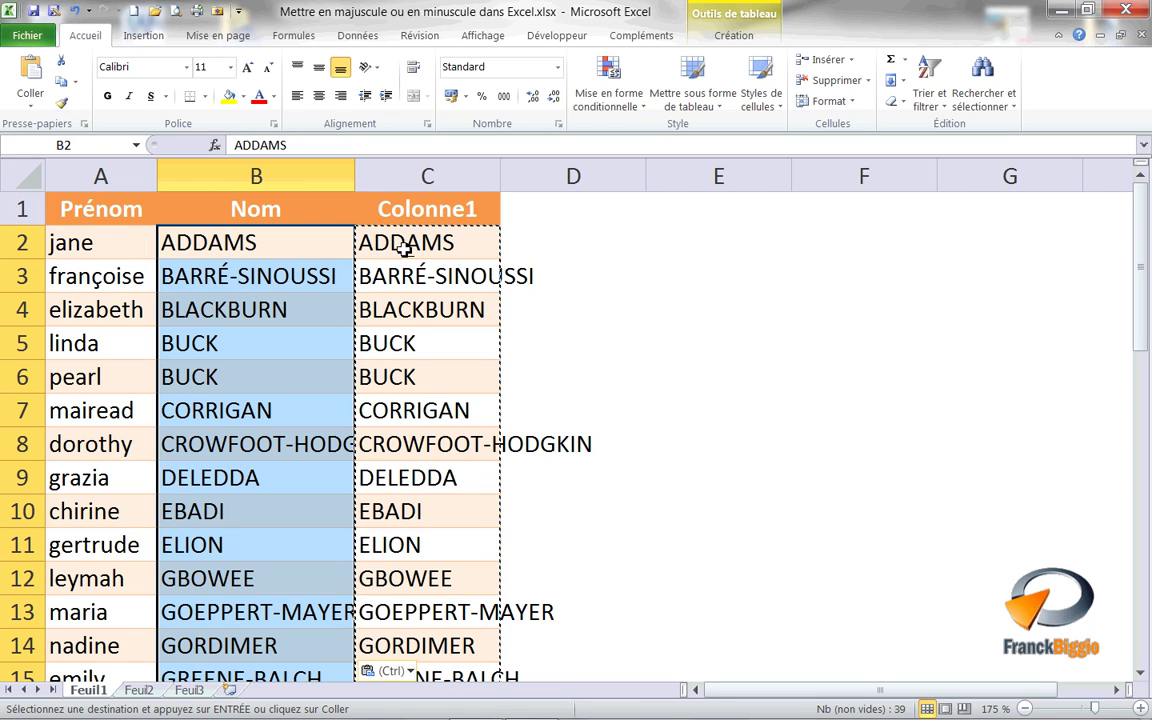
- Remove helper column C and autofit column B to the longest surname
left_click(432, 178)
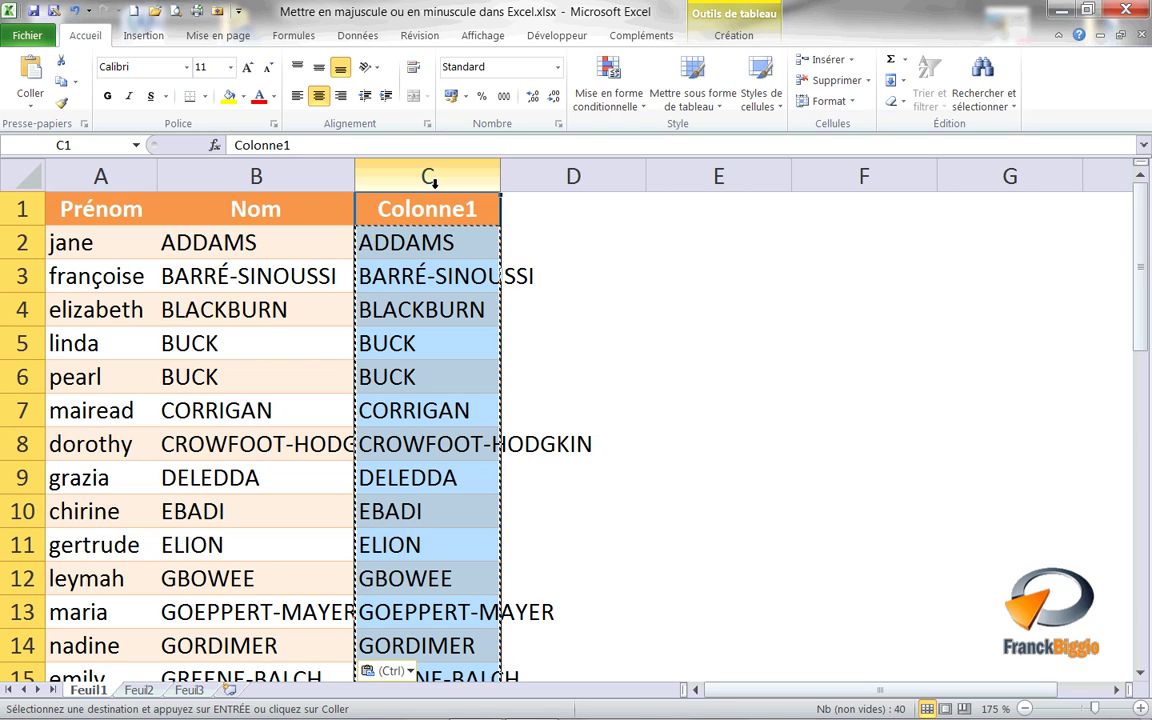
key("ctrl+minus")
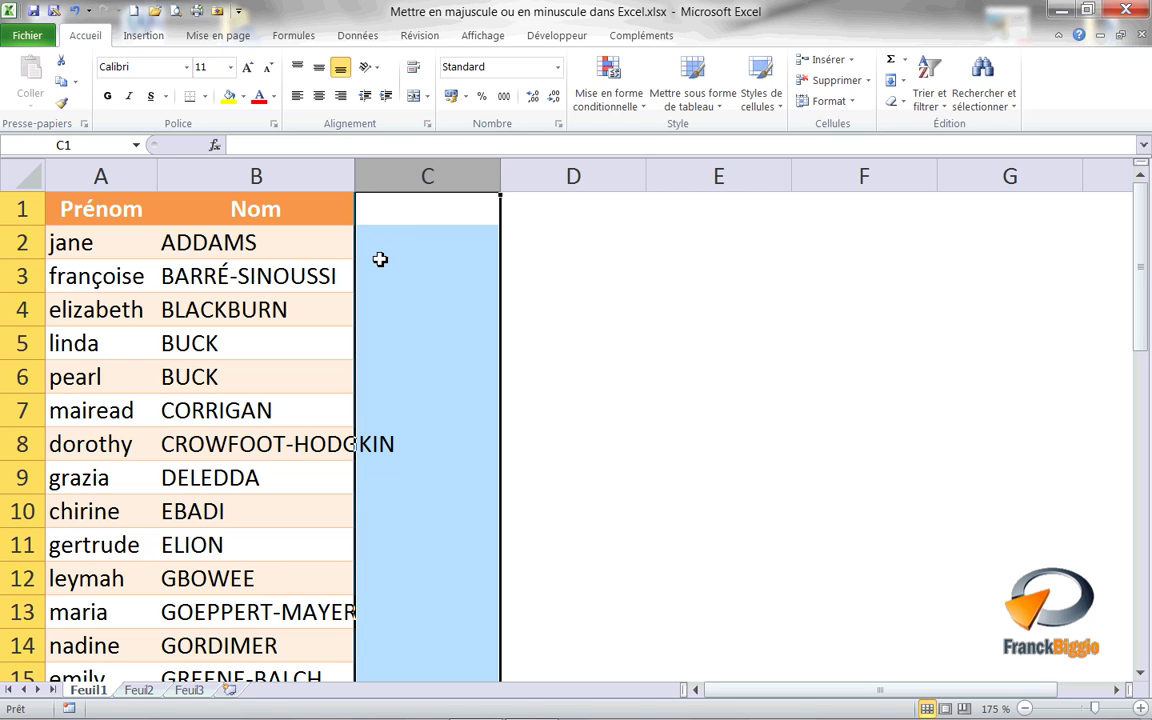
double_click(356, 178)
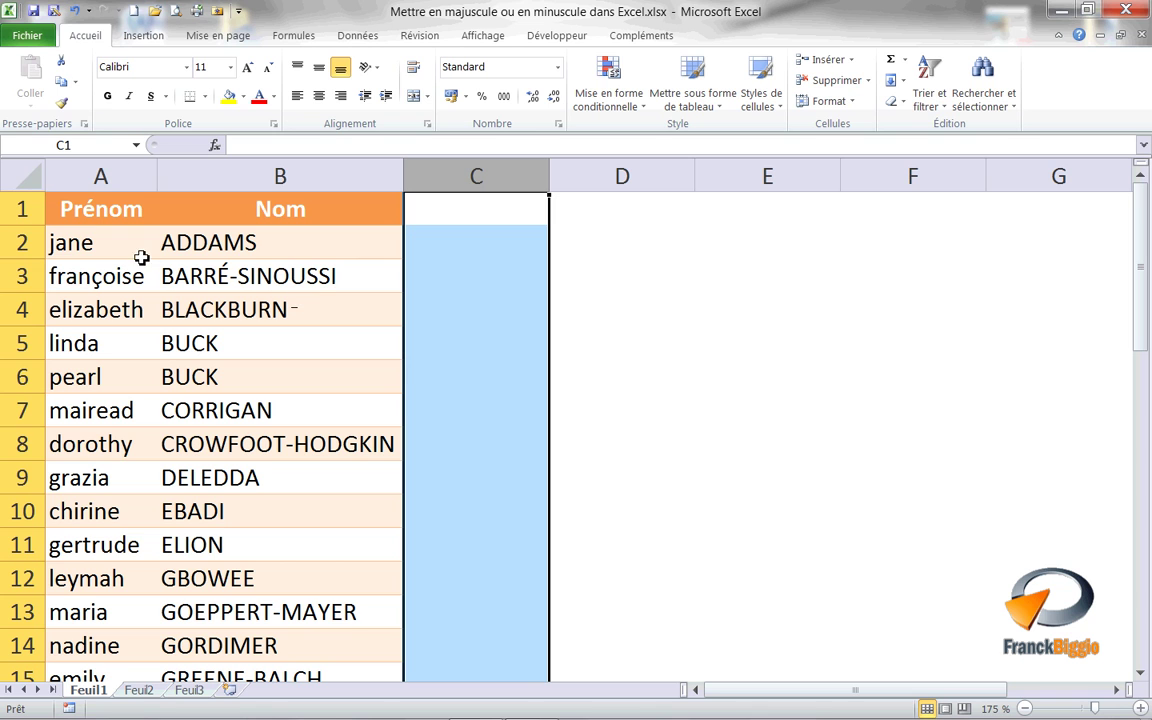
left_click(486, 250)
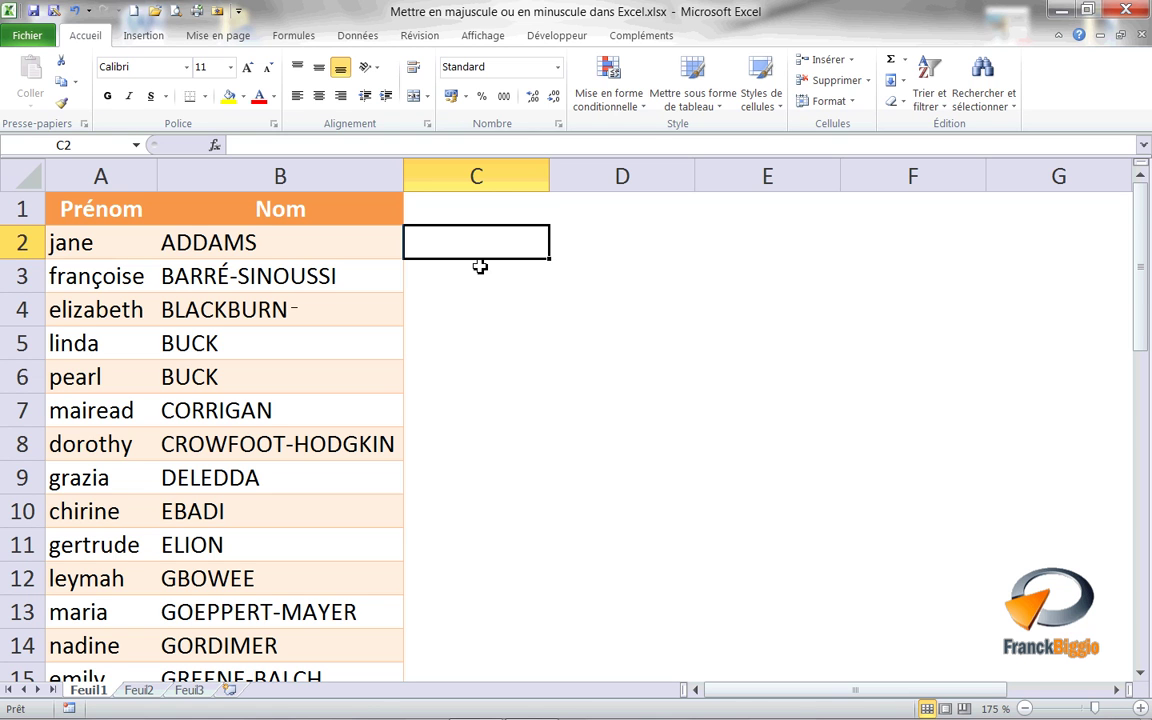
left_click(320, 42)
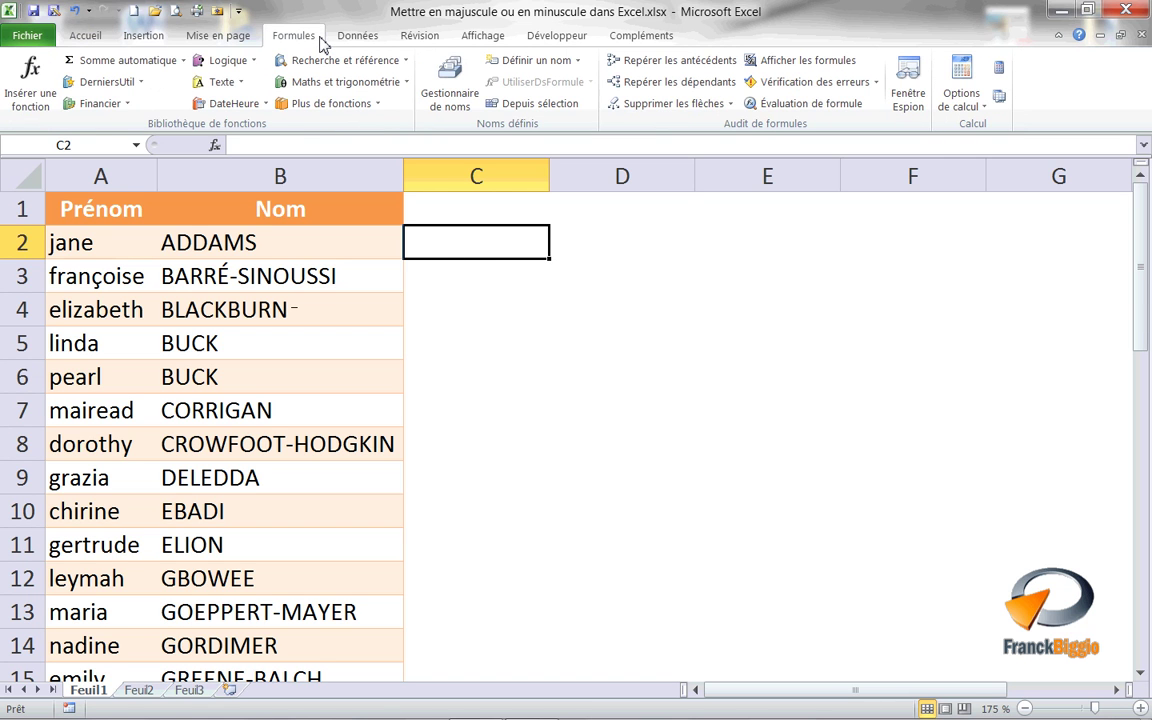
left_click(238, 83)
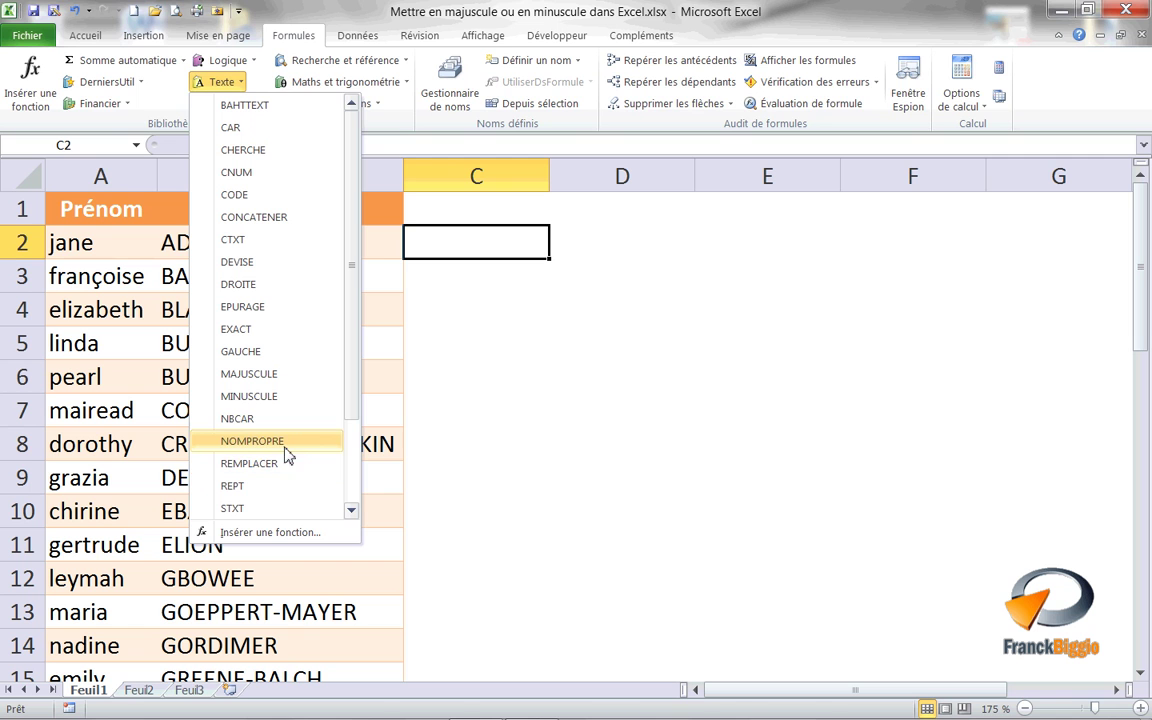
left_click(252, 441)
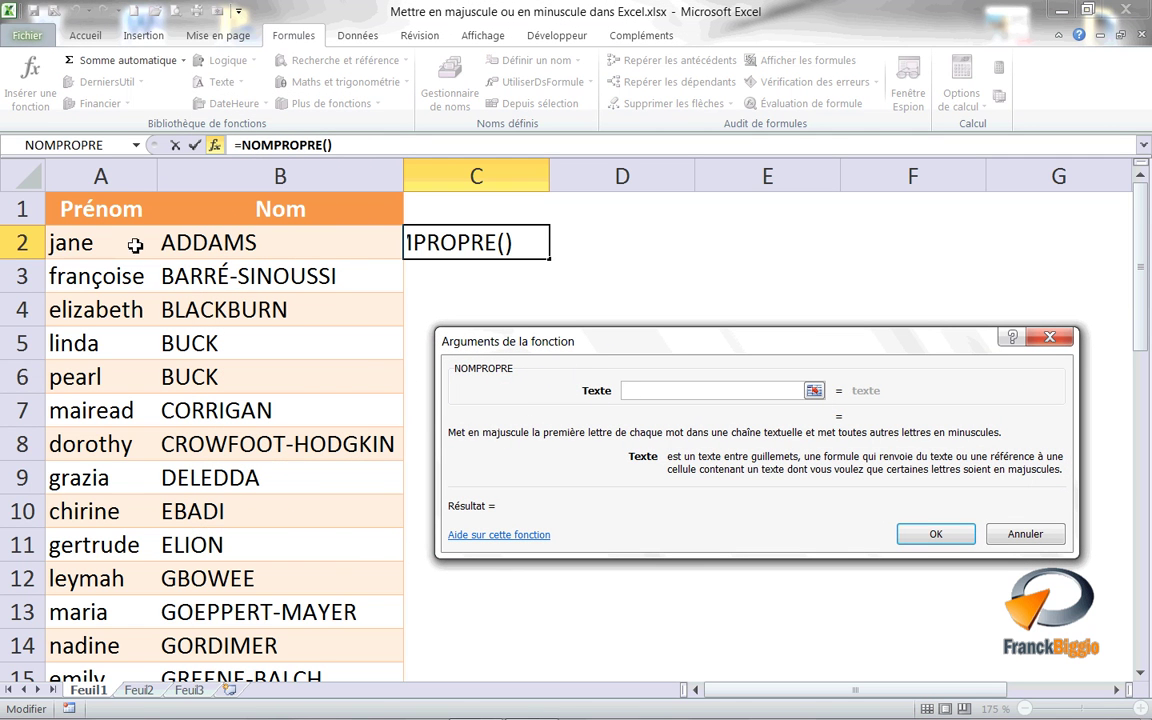
left_click(102, 243)
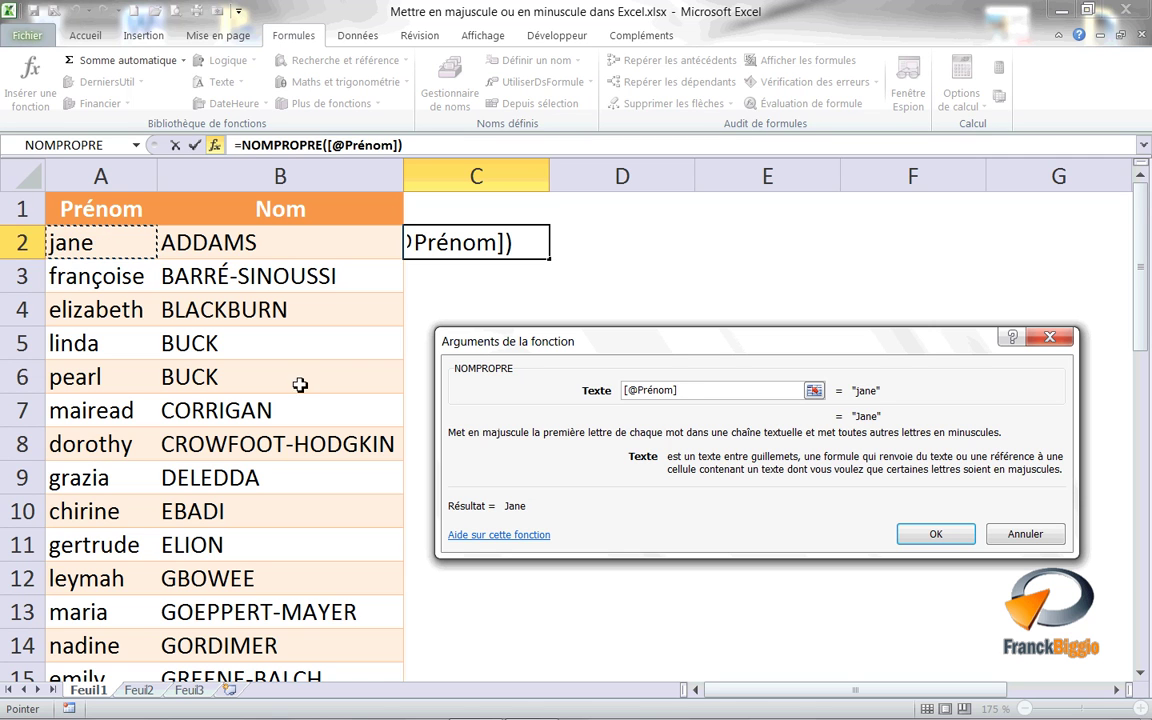
left_click(912, 537)
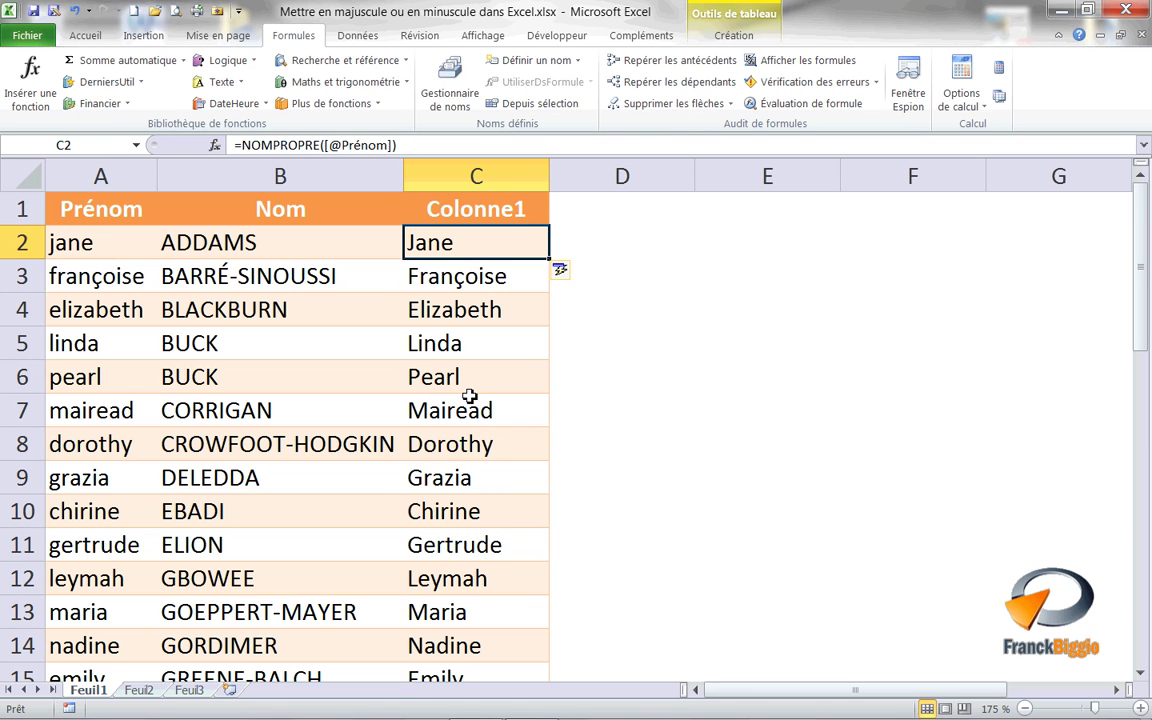
- Copy the capitalized first names in C2:C40 and paste them as values from A2
key("ctrl+shift+Down")
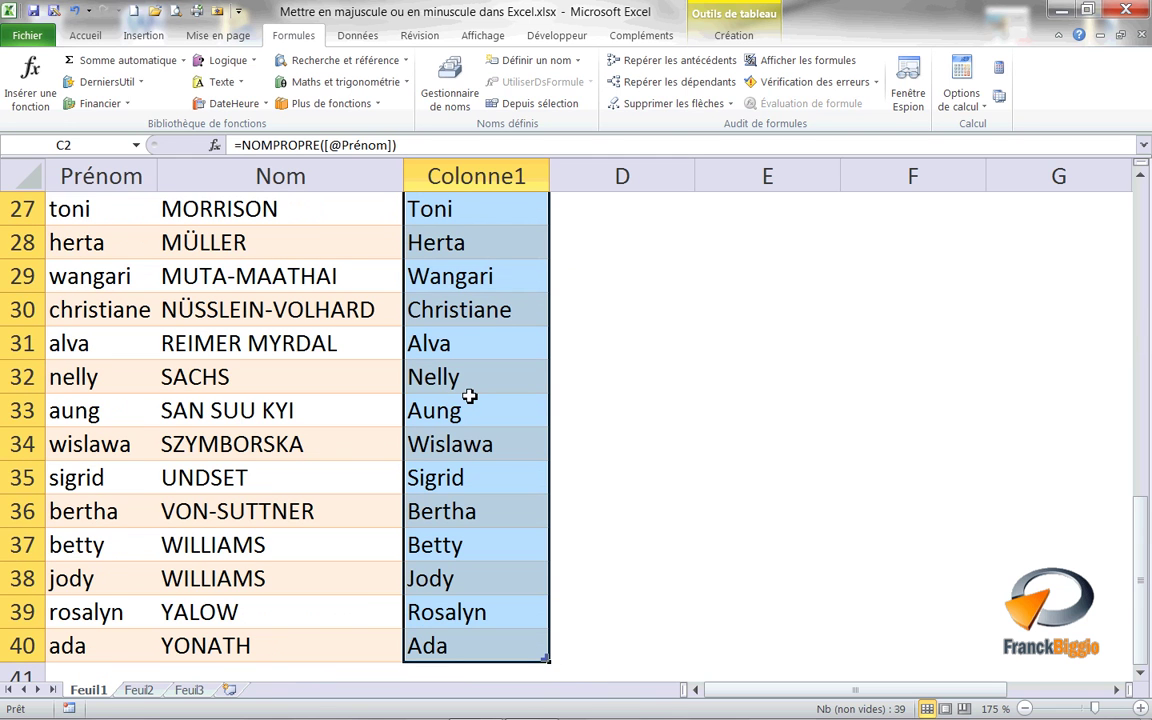
left_click(86, 35)
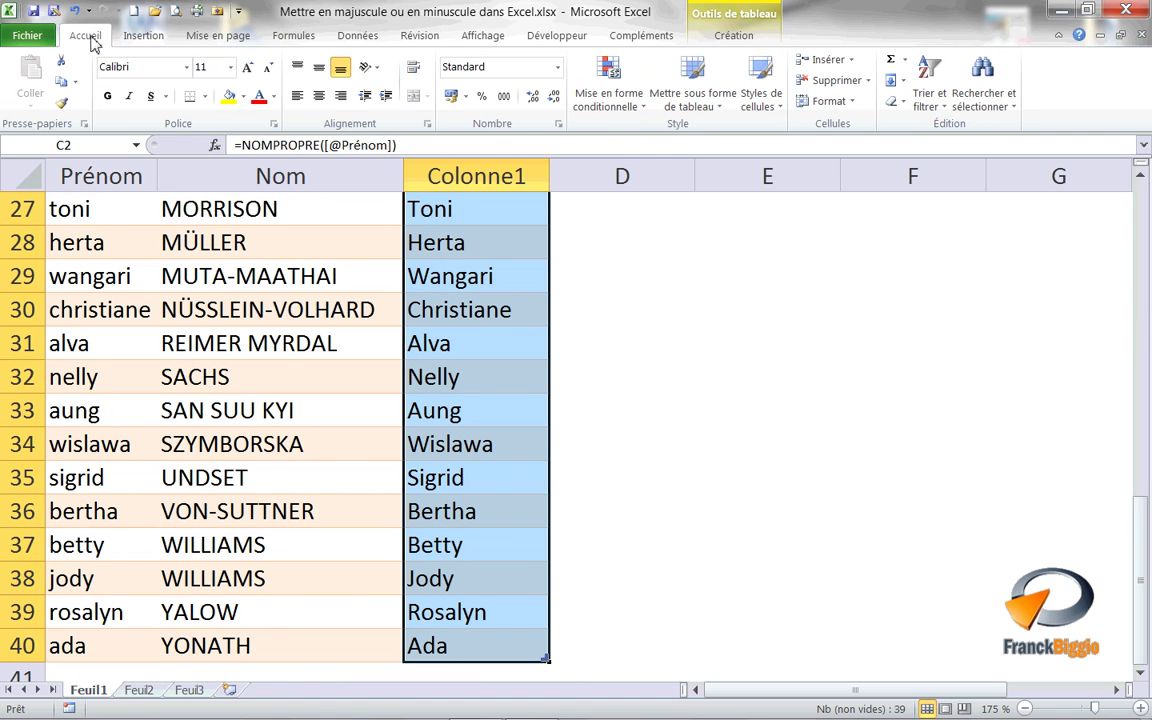
left_click(61, 82)
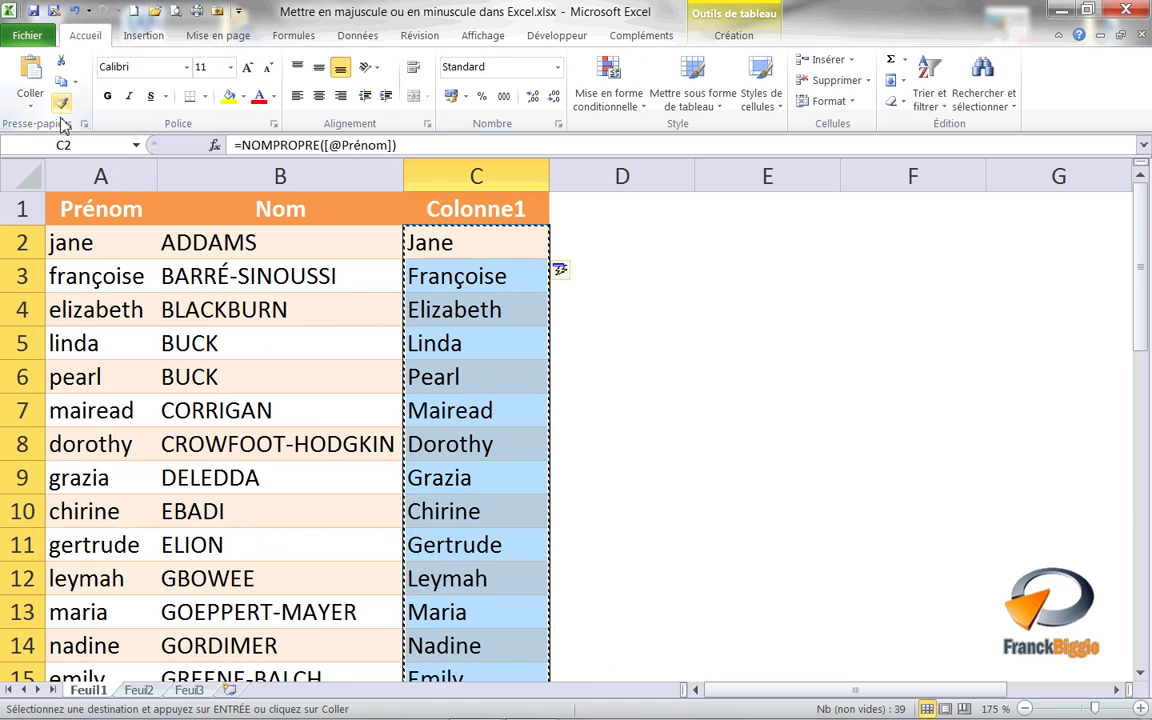
left_click(100, 248)
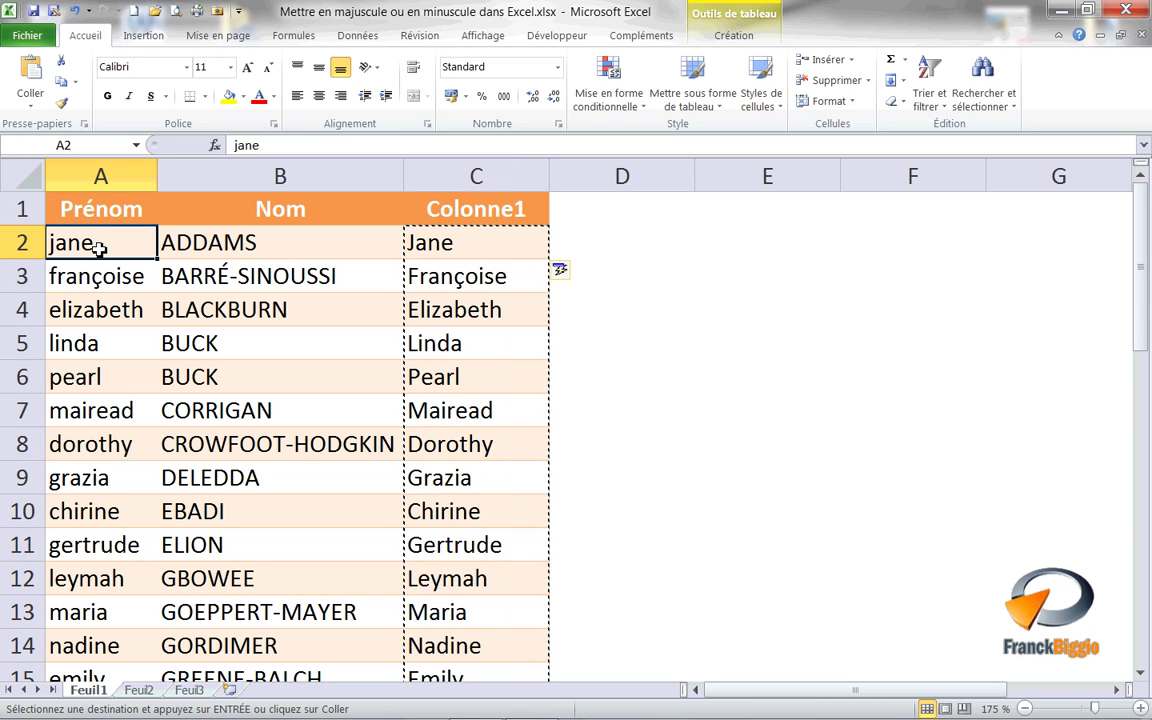
left_click(26, 113)
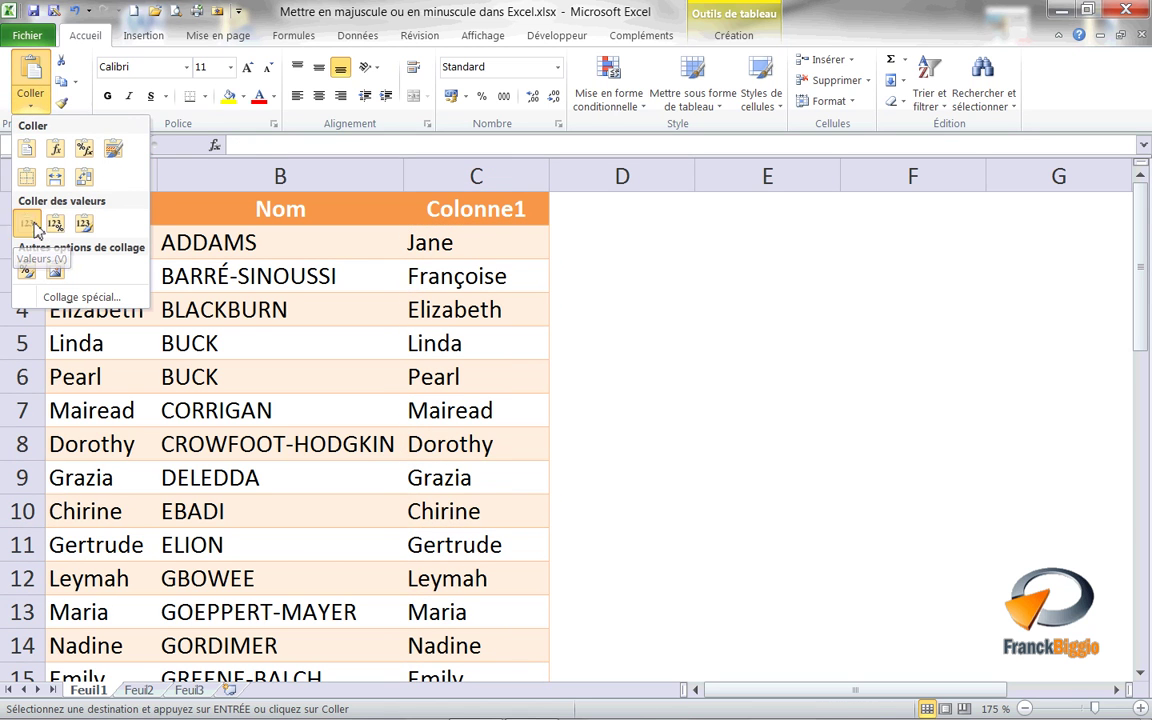
left_click(27, 224)
- Clear helper column C, leaving the two-column name table
left_click(463, 177)
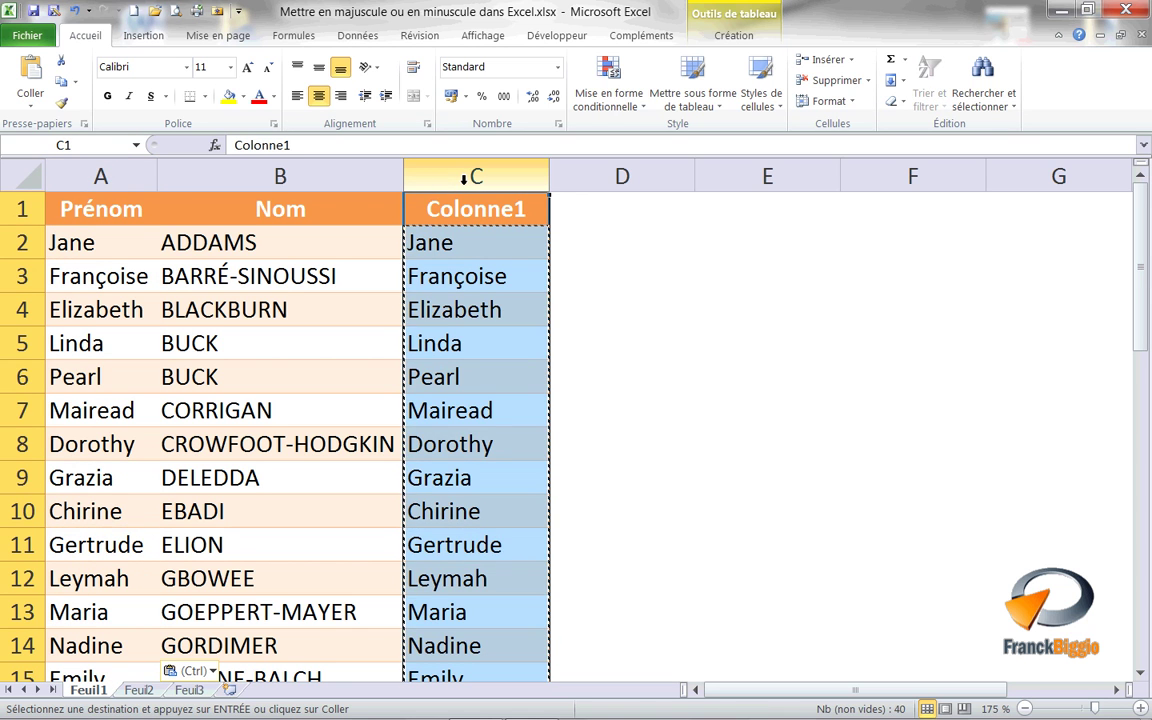
key("Delete")
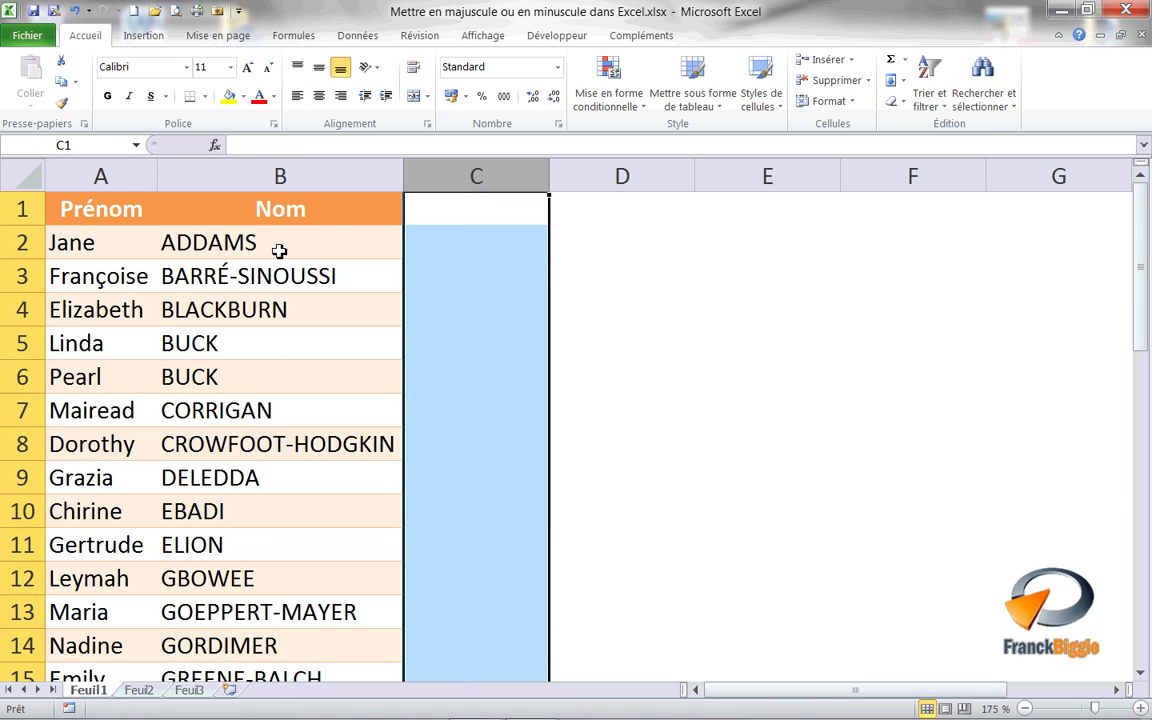
left_click(126, 245)
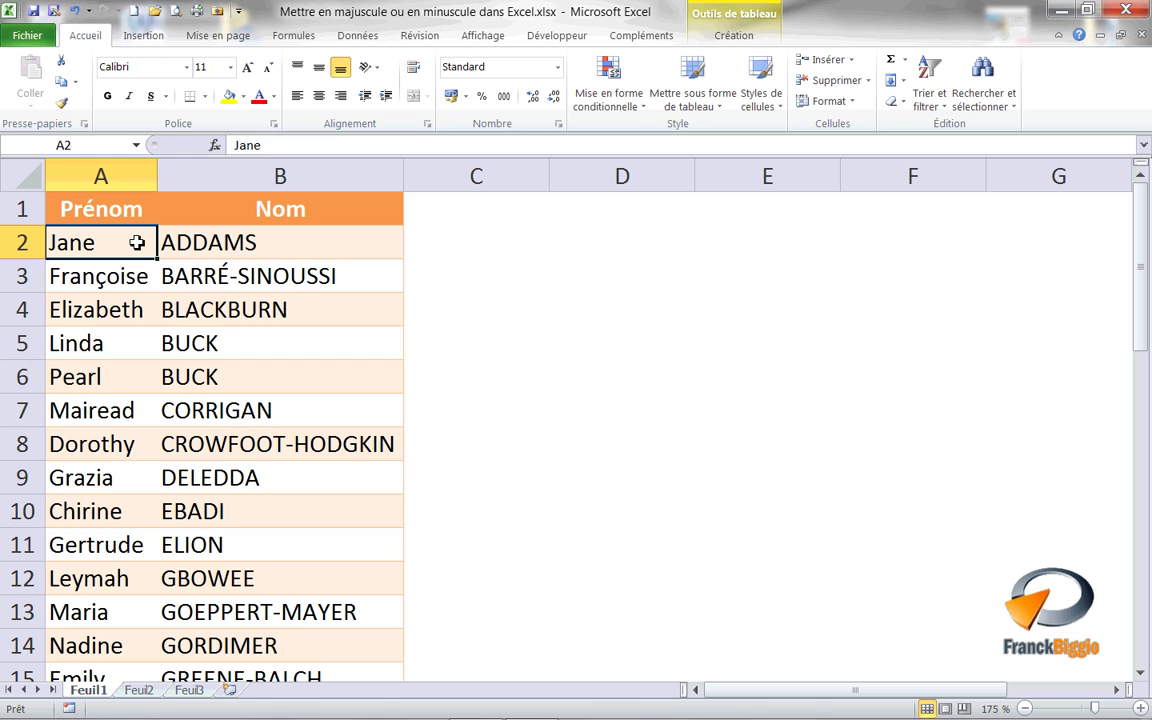